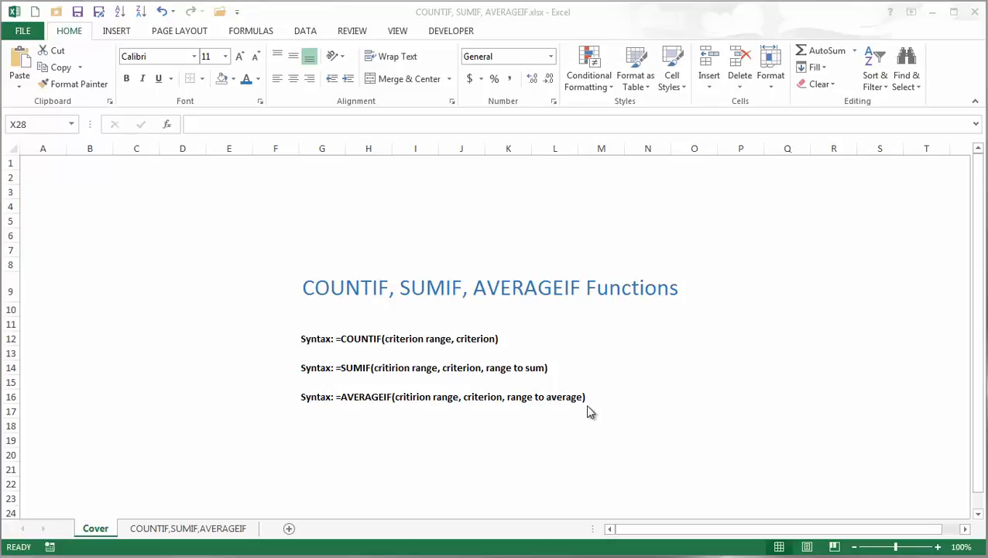
# - On the COUNTIF,SUMIF,AVERAGEIF sheet, count students by gender in G5 with =COUNTIF($B$2:$B$73,G1) and fill the formula across to H5
pyautogui.click(206, 530)
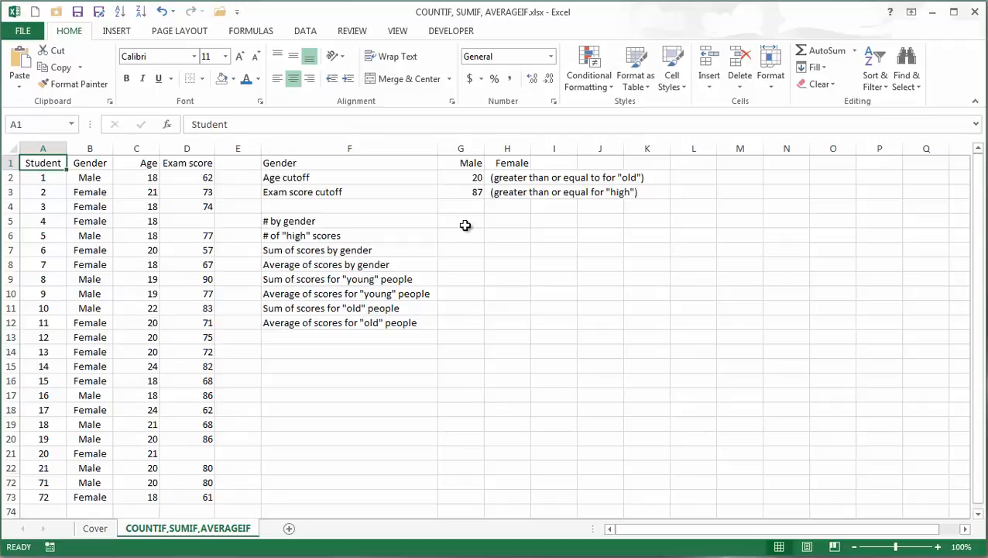
pyautogui.click(465, 223)
pyautogui.write('=')
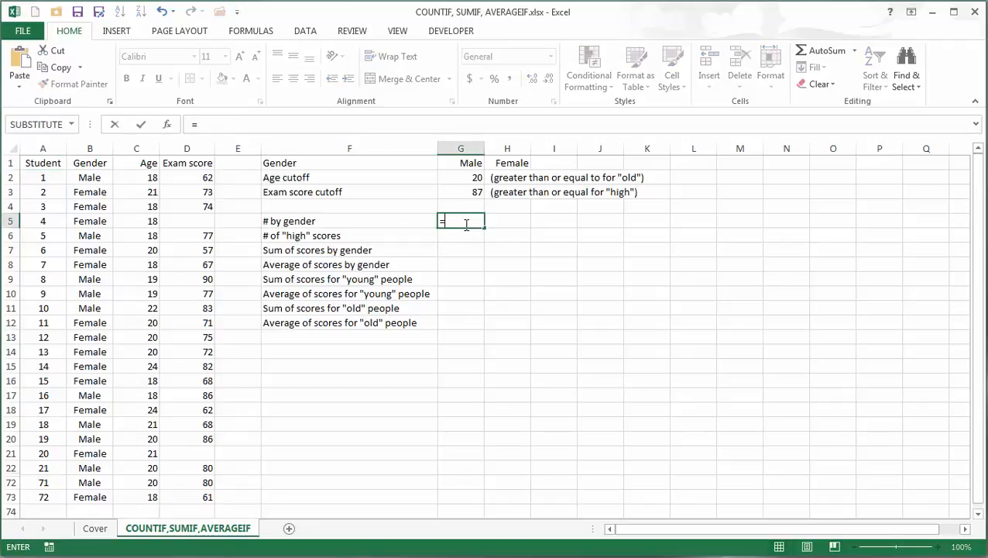
pyautogui.write('countif(')
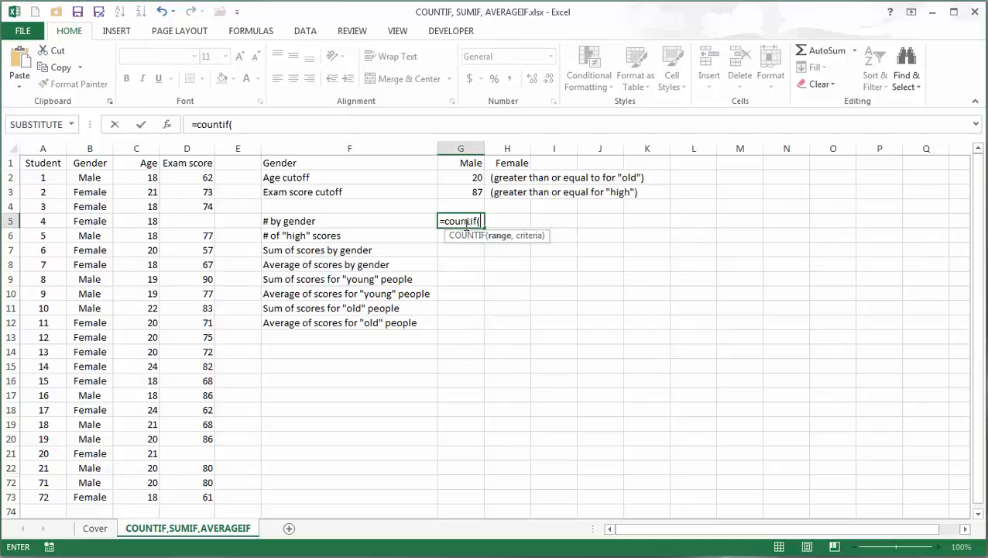
pyautogui.moveTo(78, 178); pyautogui.dragTo(87, 498)
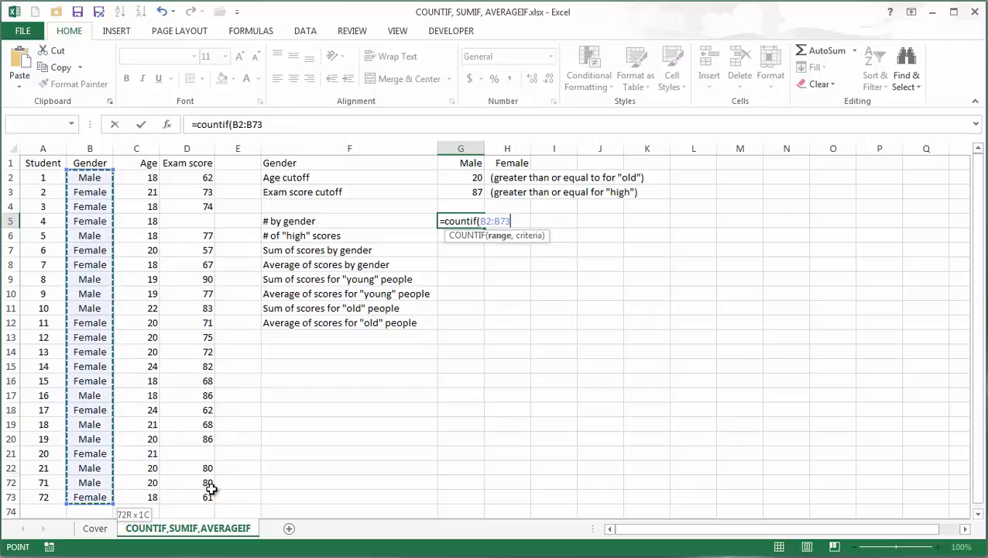
pyautogui.press('F4')
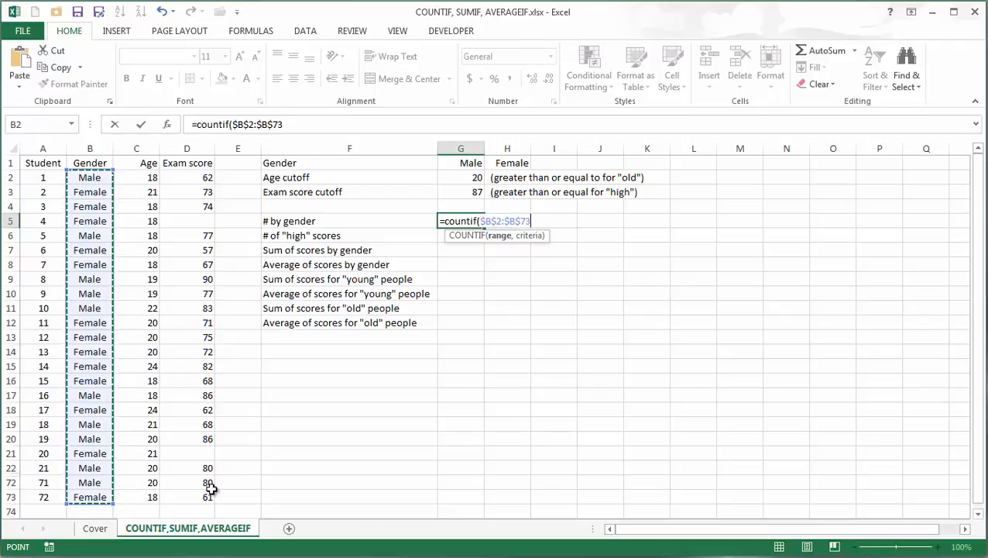
pyautogui.write(',')
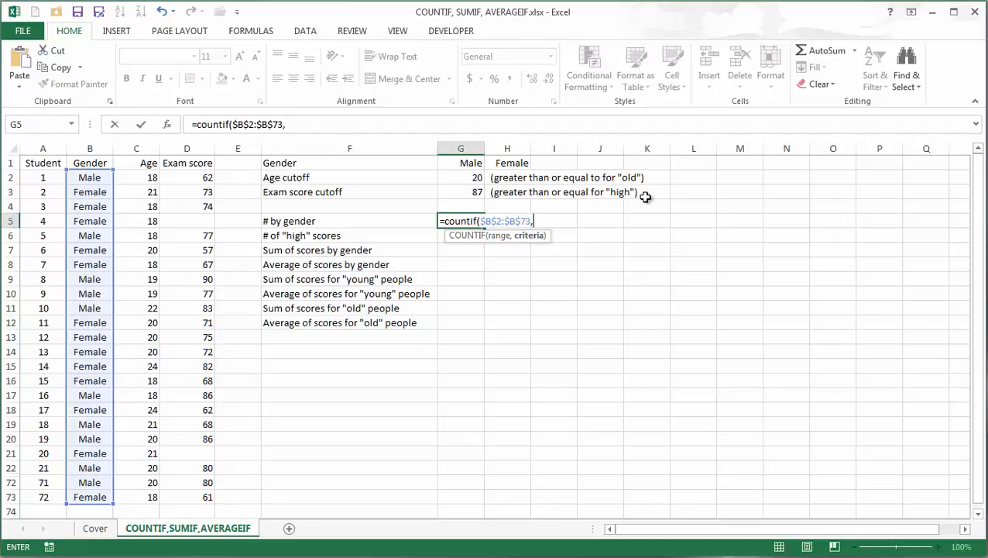
pyautogui.click(467, 163)
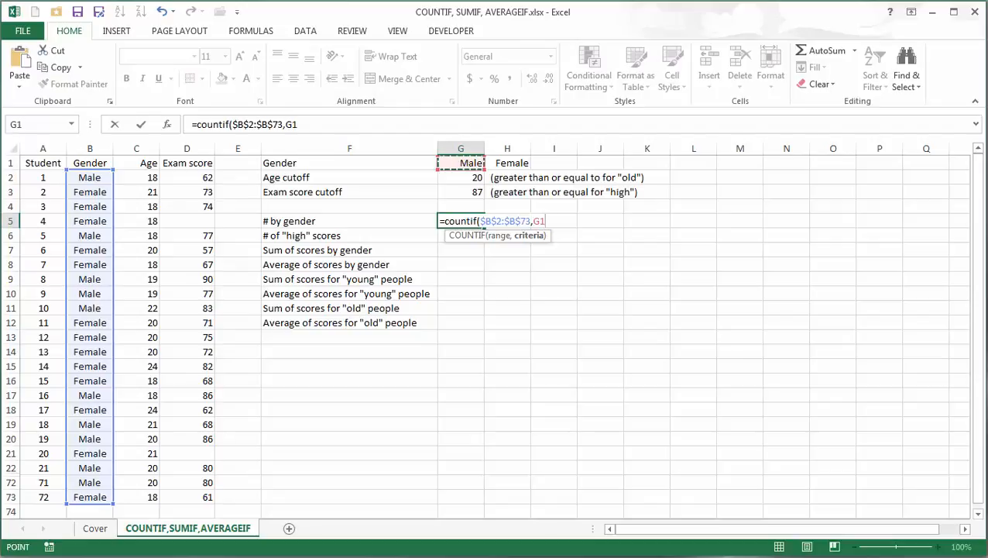
pyautogui.write(')')
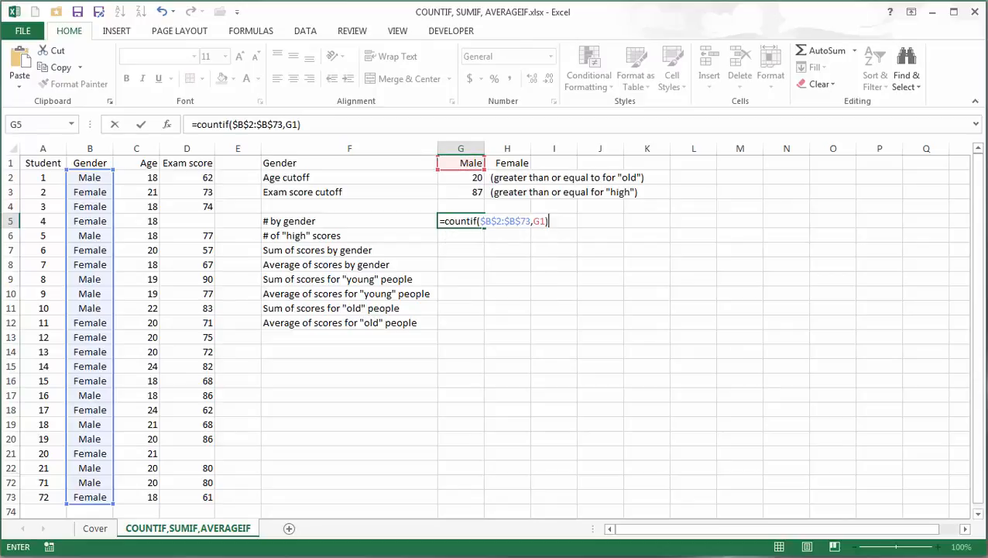
pyautogui.press('Return')
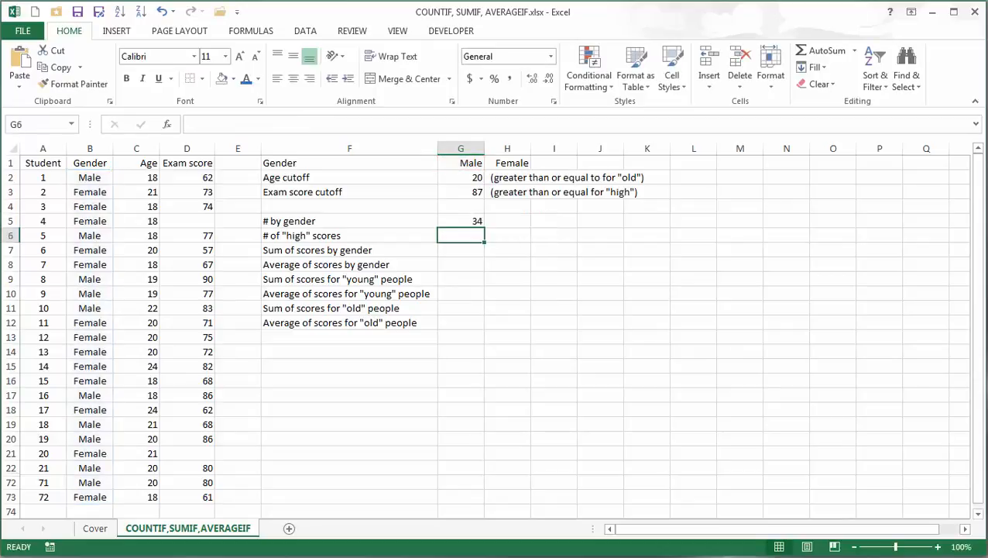
pyautogui.click(469, 220)
pyautogui.moveTo(484, 227); pyautogui.dragTo(533, 227)
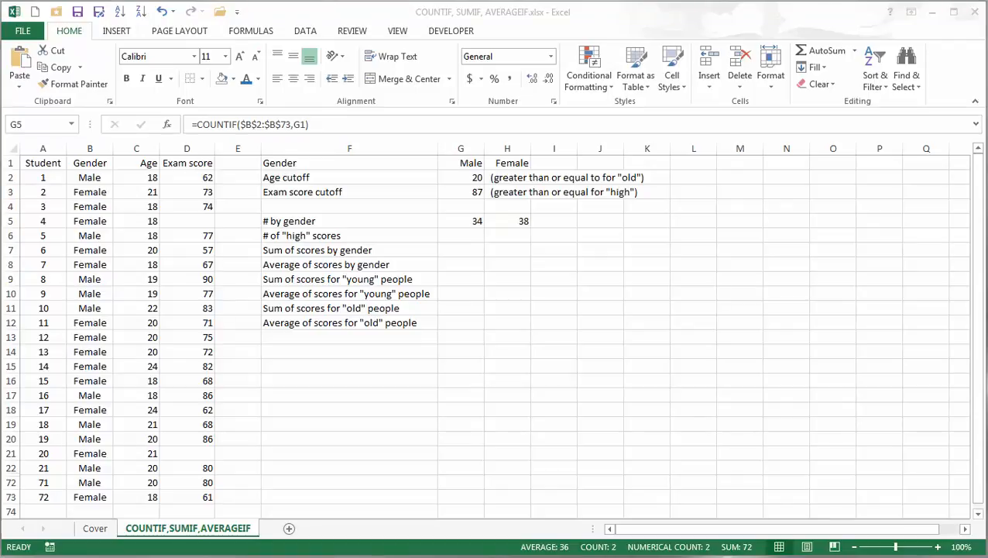
# - Count the high exam scores in G6 with =COUNTIF(D2:D73,">="&G3)
pyautogui.click(468, 237)
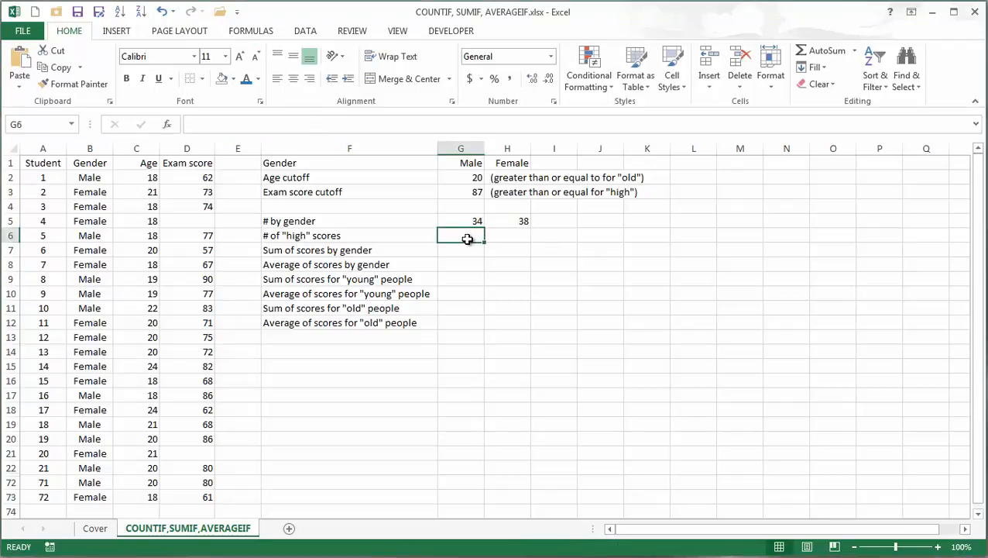
pyautogui.write('=cou')
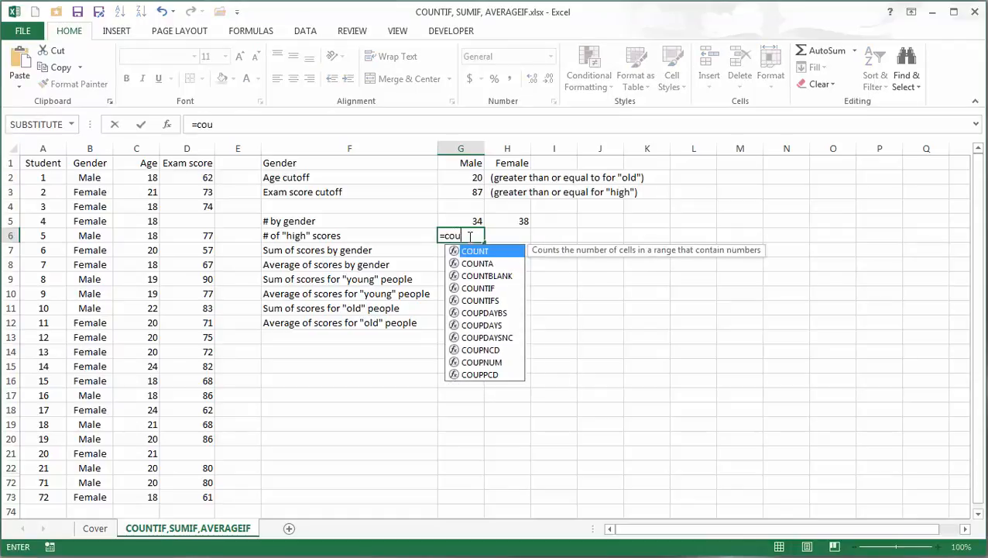
pyautogui.write('ntif(')
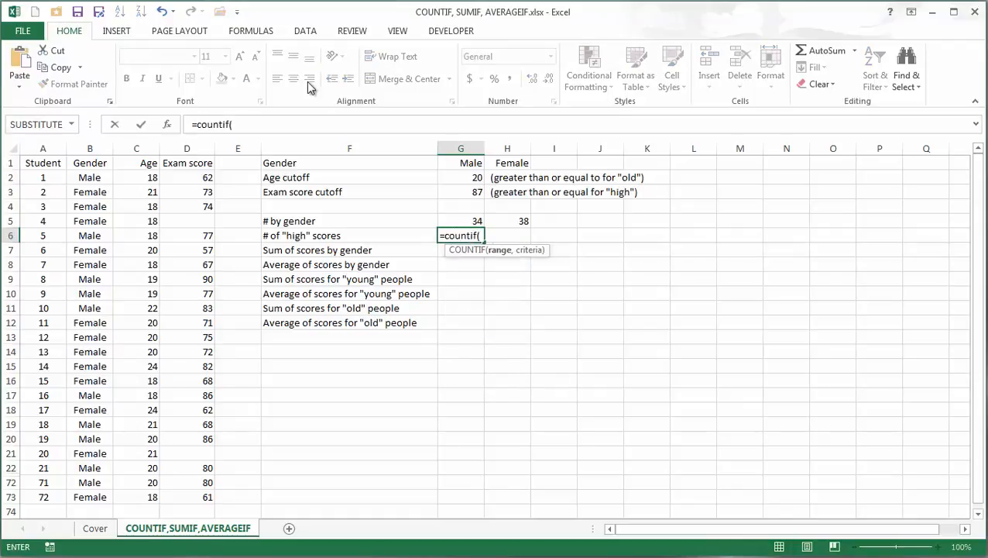
pyautogui.click(200, 178)
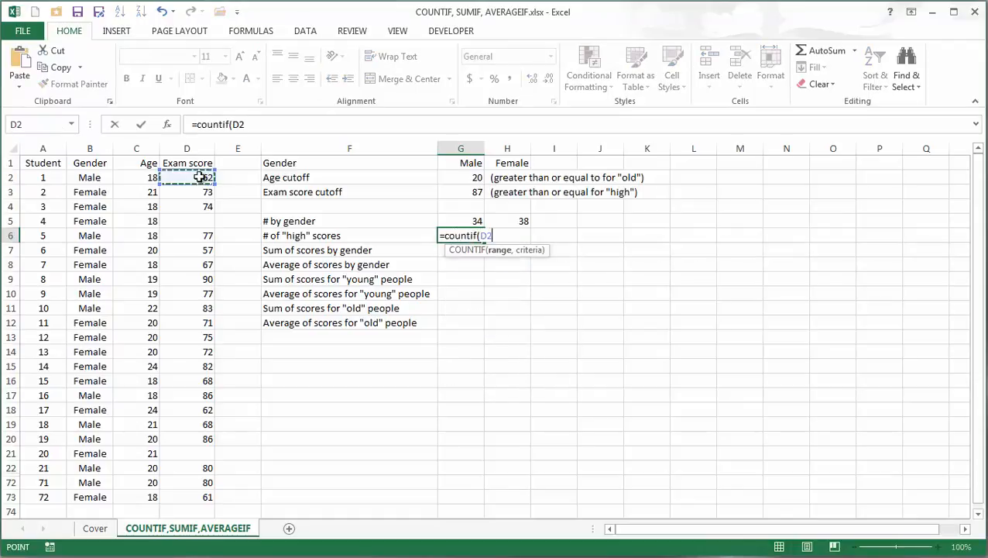
pyautogui.keyDown('shift'); pyautogui.click(203, 494); pyautogui.keyUp('shift')
pyautogui.write(',')
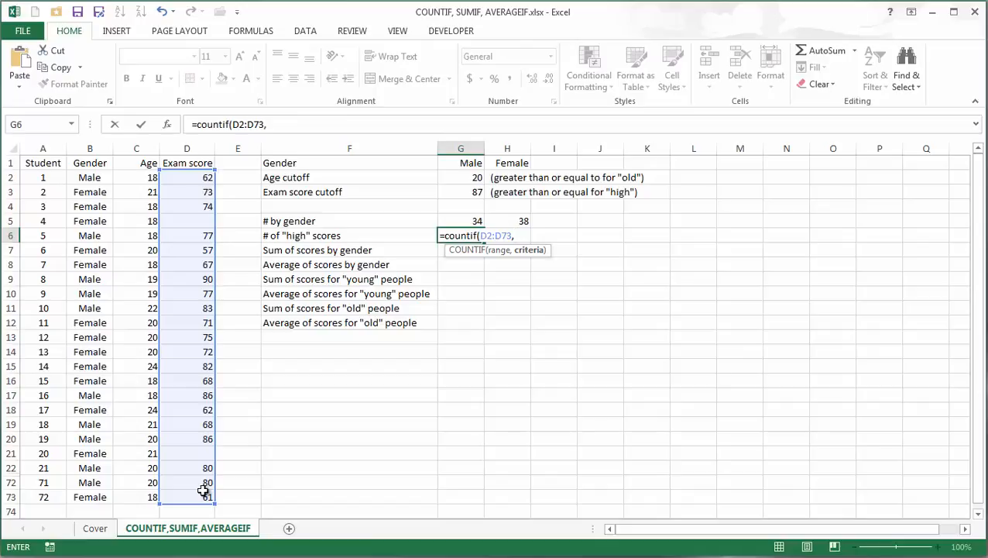
pyautogui.write('">="&')
pyautogui.click(474, 190)
pyautogui.write(')')
pyautogui.press('Return')
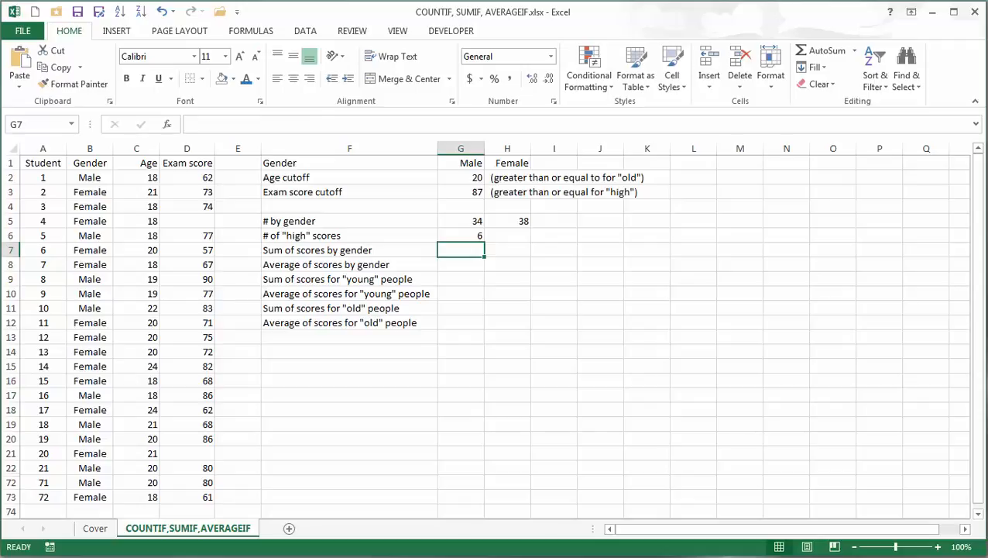
# - Try an exam score cutoff of 80 in G3 and undo the change
pyautogui.click(473, 193)
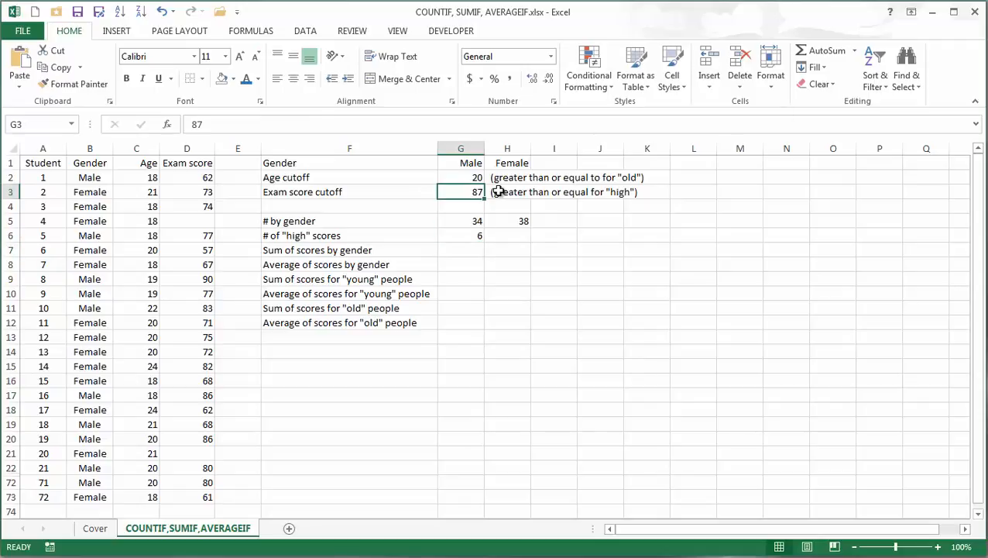
pyautogui.write('80')
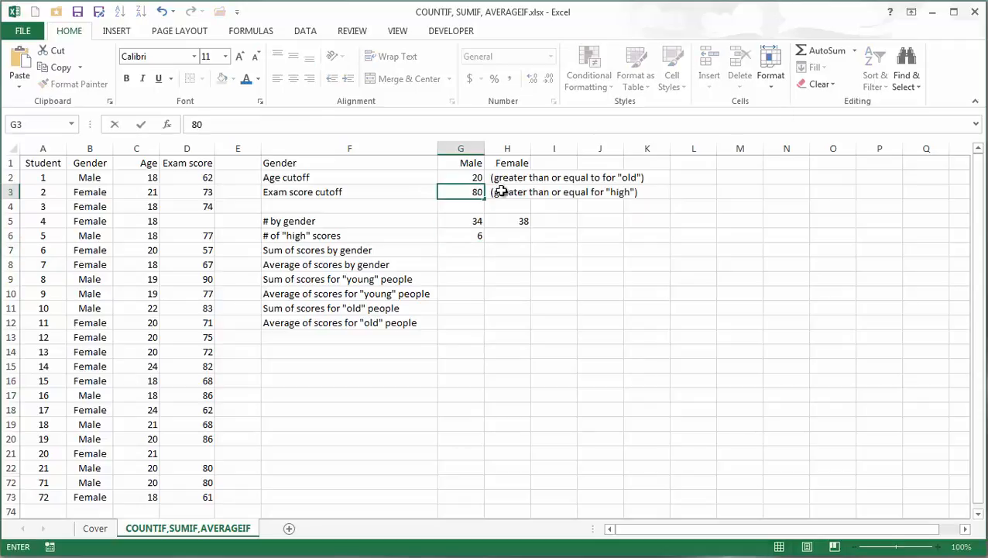
pyautogui.press('Return')
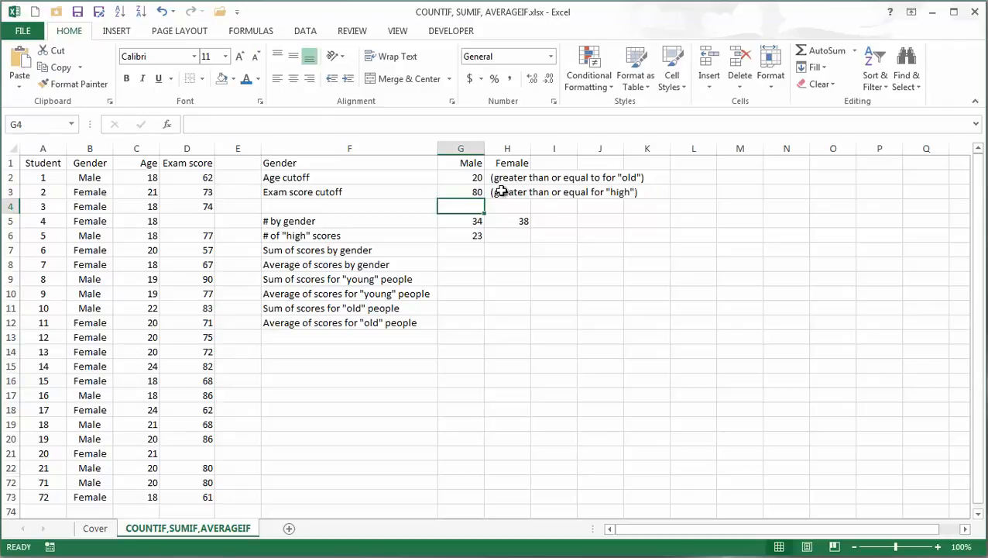
pyautogui.hotkey('ctrl', 'z')
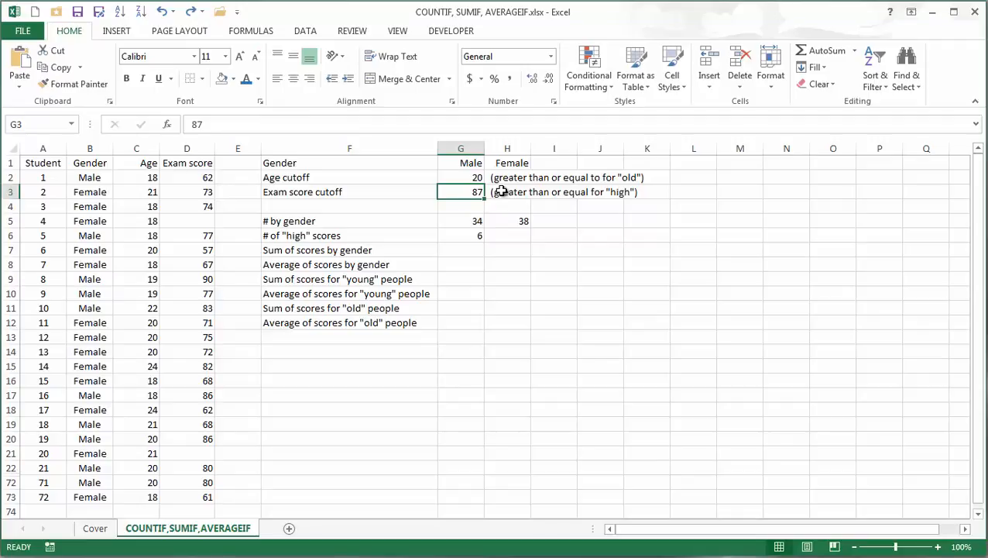
# - Sum the exam scores by gender in G7 with =SUMIF($B$2:$B$73,G1,$D$2:$D$73) and fill the formula across to H7
pyautogui.click(463, 252)
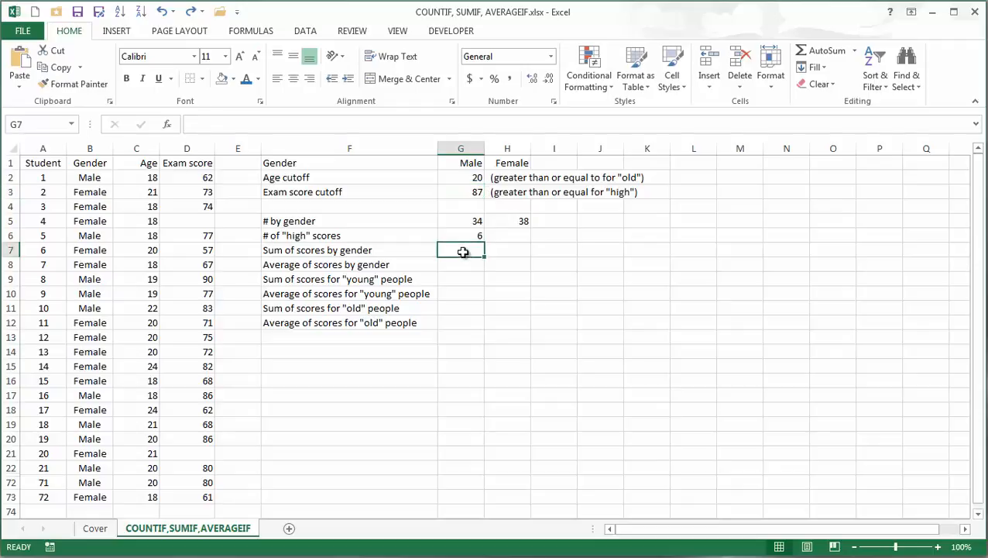
pyautogui.write('=sum')
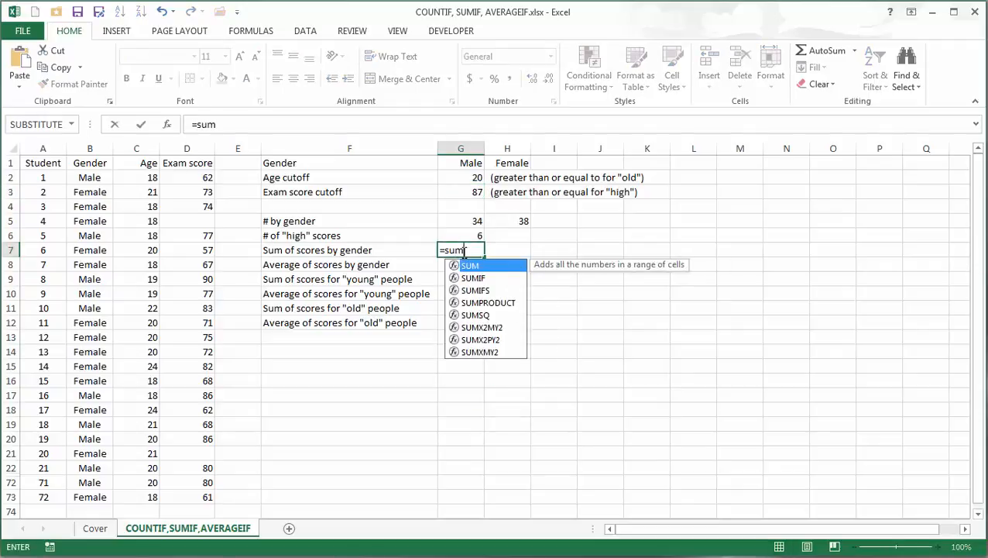
pyautogui.write('if(')
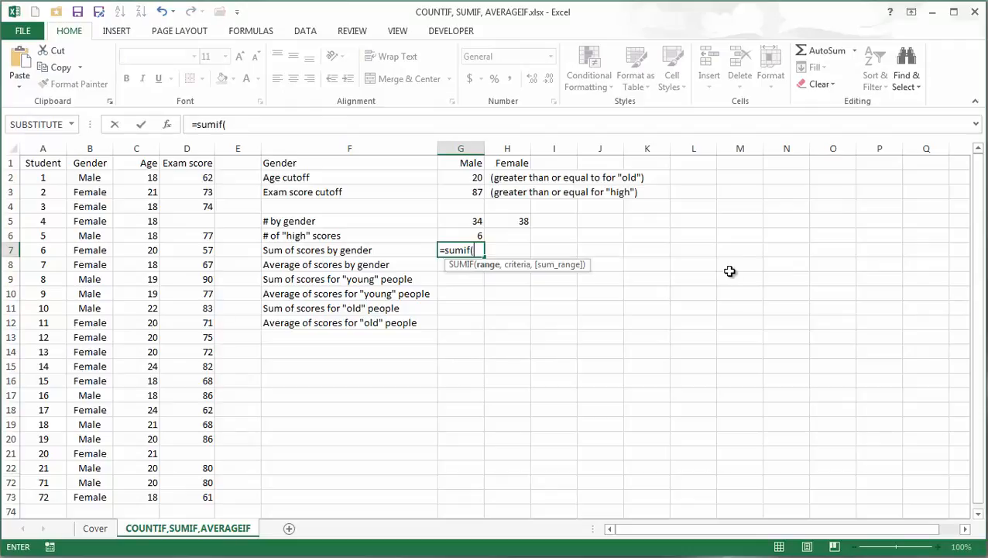
pyautogui.click(88, 177)
pyautogui.keyDown('shift'); pyautogui.click(93, 497); pyautogui.keyUp('shift')
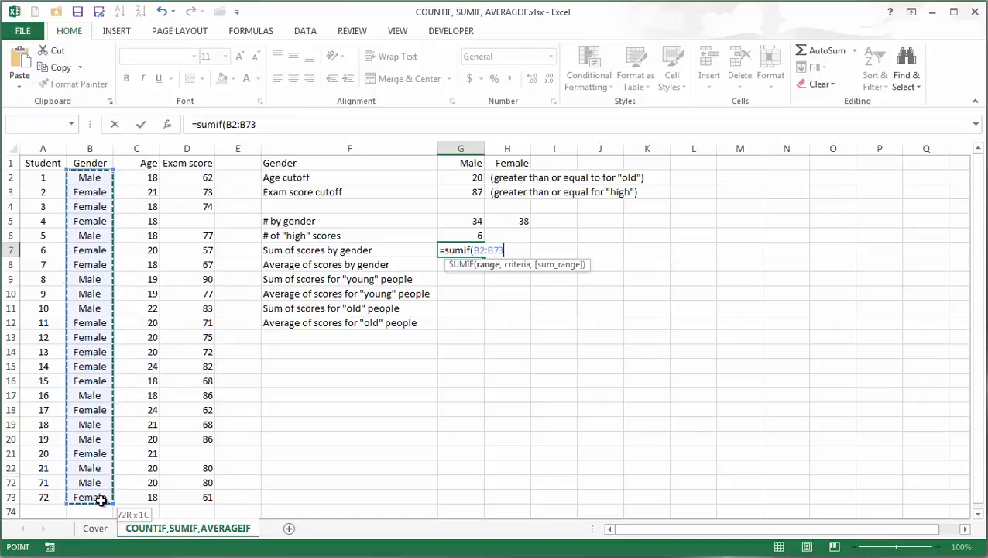
pyautogui.press('F4')
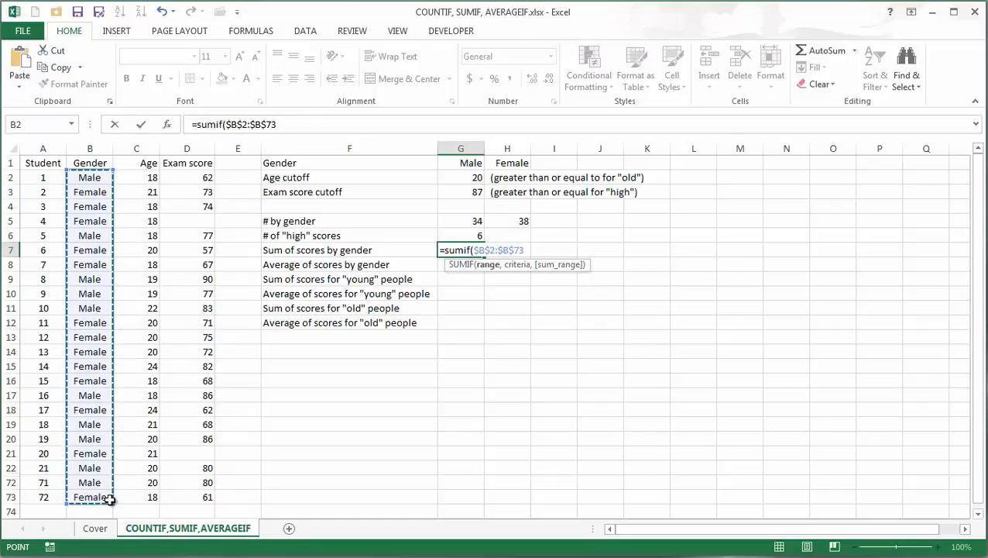
pyautogui.write(',')
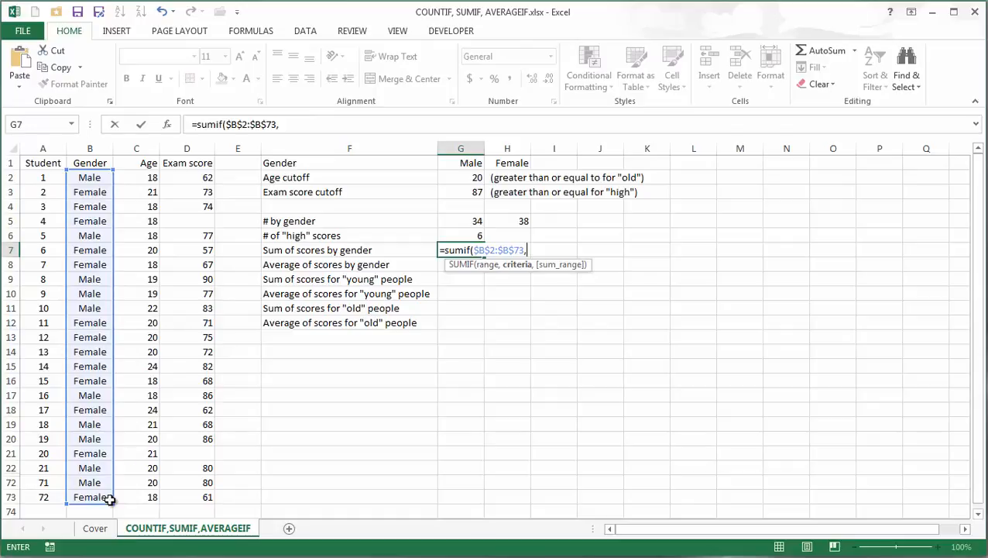
pyautogui.click(468, 164)
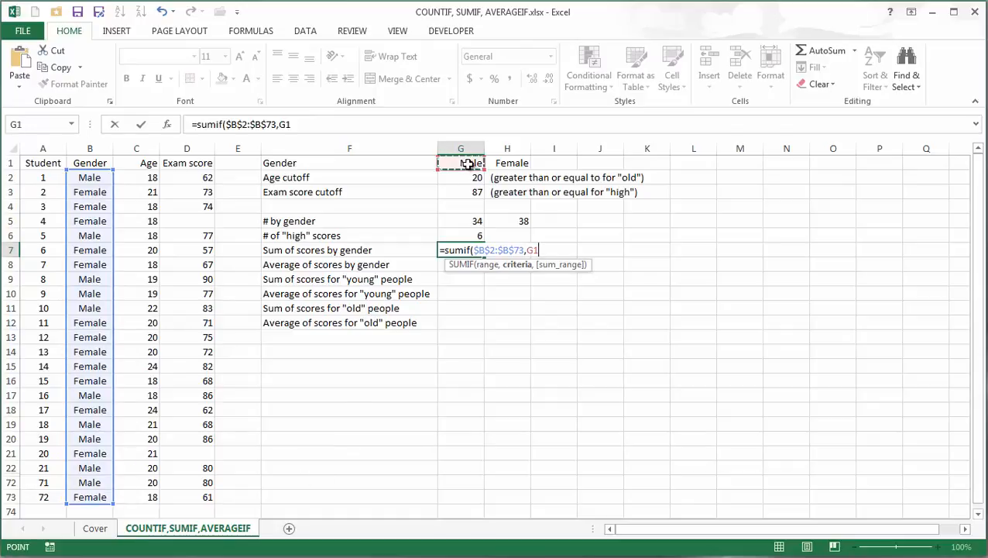
pyautogui.write(',')
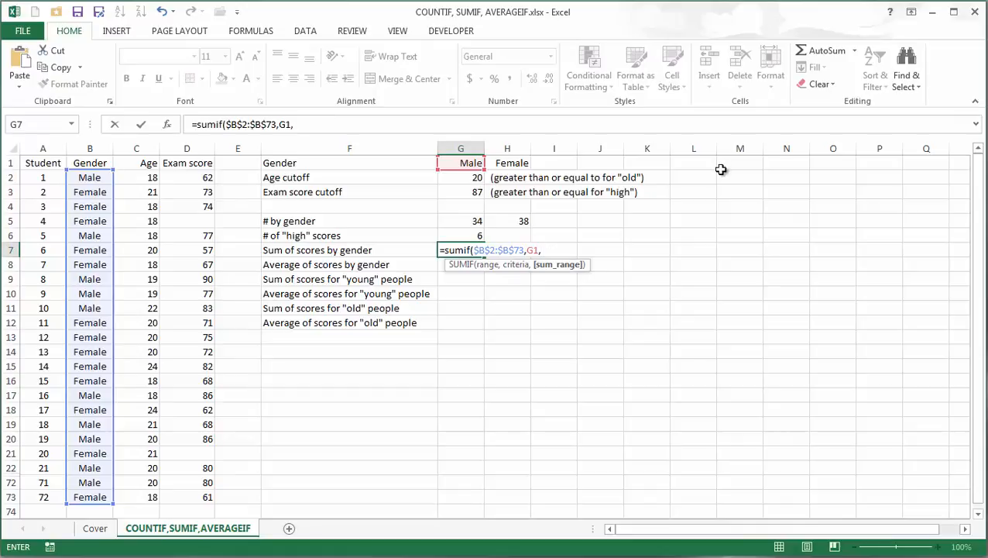
pyautogui.click(186, 177)
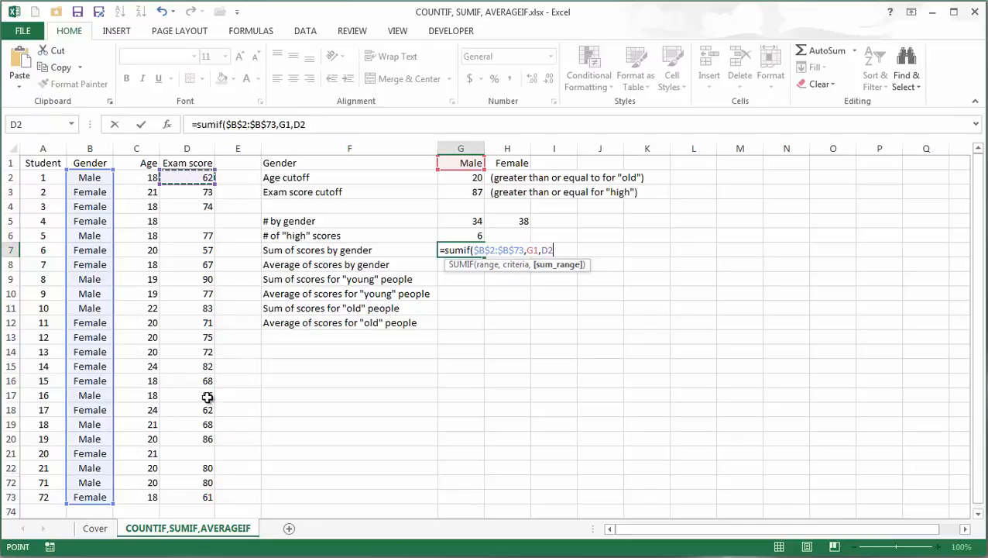
pyautogui.keyDown('shift'); pyautogui.click(180, 497); pyautogui.keyUp('shift')
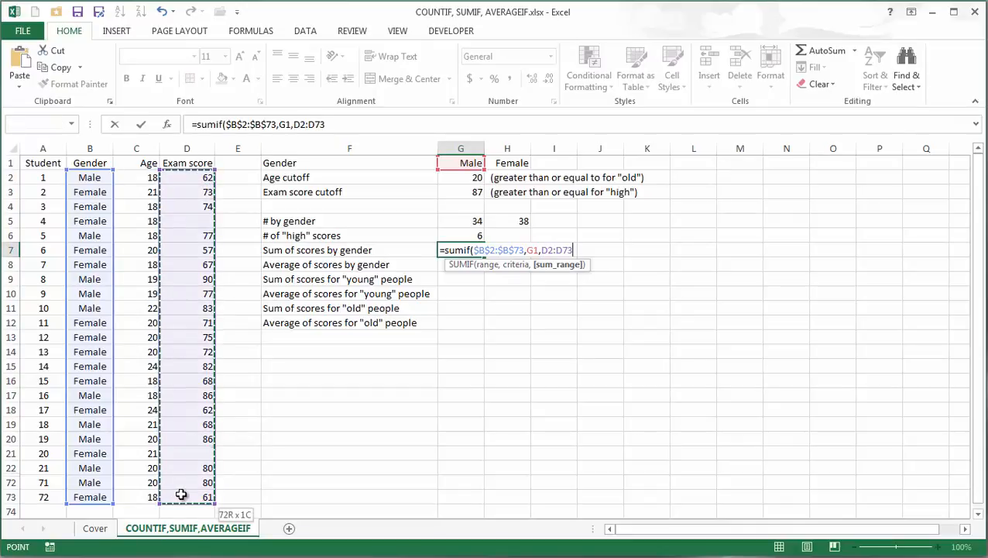
pyautogui.press('F4')
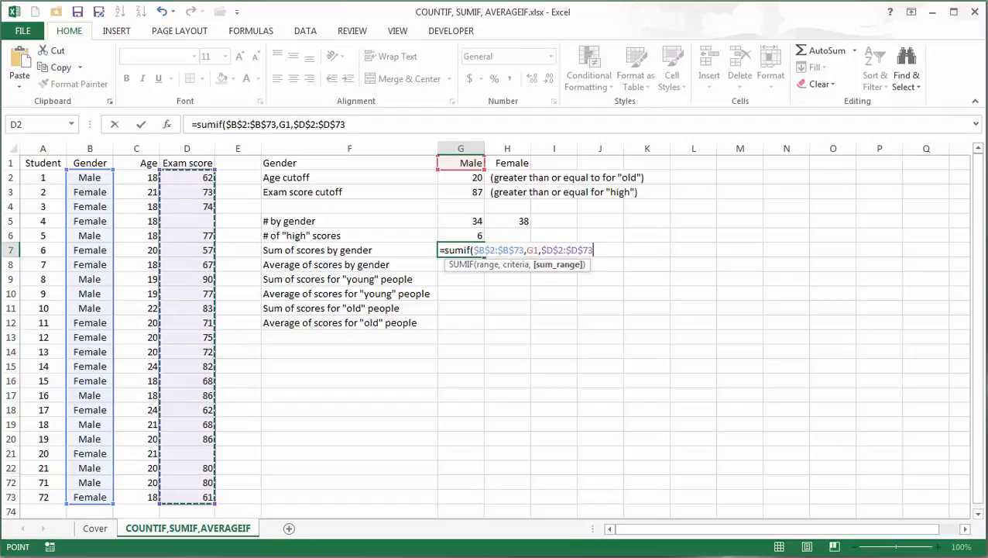
pyautogui.write(')')
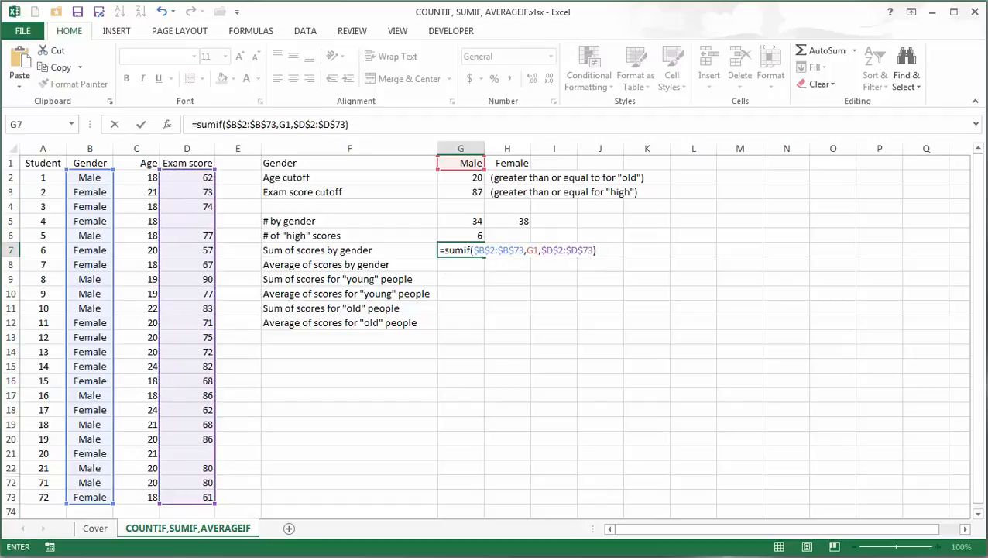
pyautogui.press('Return')
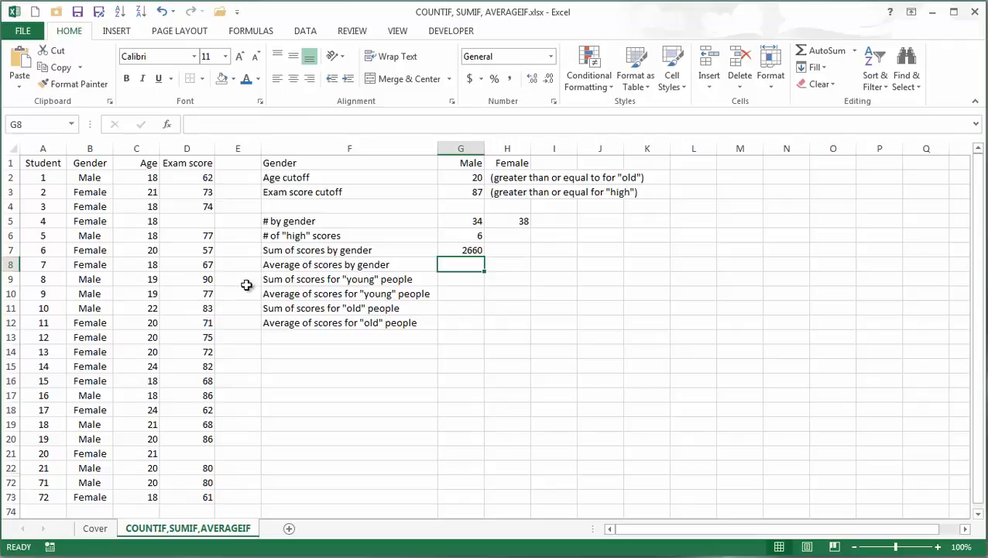
pyautogui.click(474, 252)
pyautogui.moveTo(482, 255); pyautogui.dragTo(521, 254)
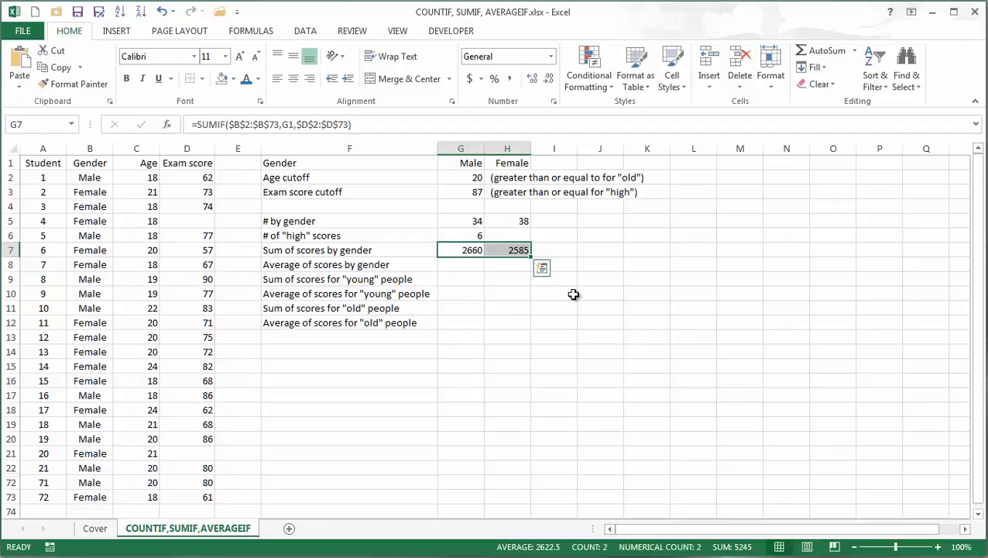
# - Average the exam scores by gender in G8 with =AVERAGEIF($B$2:$B$73,G1,$D$2:$D$73) and fill the formula across to H8
pyautogui.click(448, 265)
pyautogui.click(251, 30)
pyautogui.write('=')
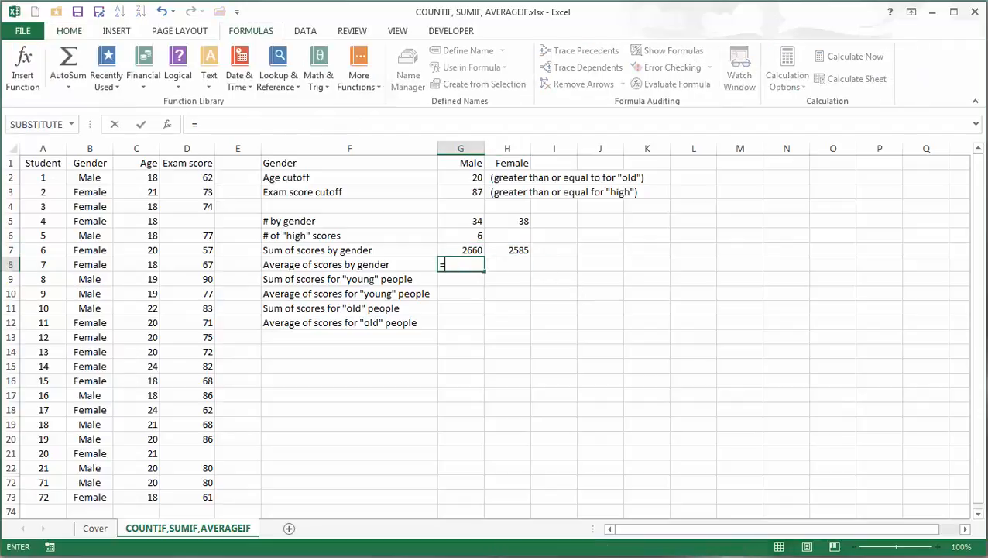
pyautogui.write('average')
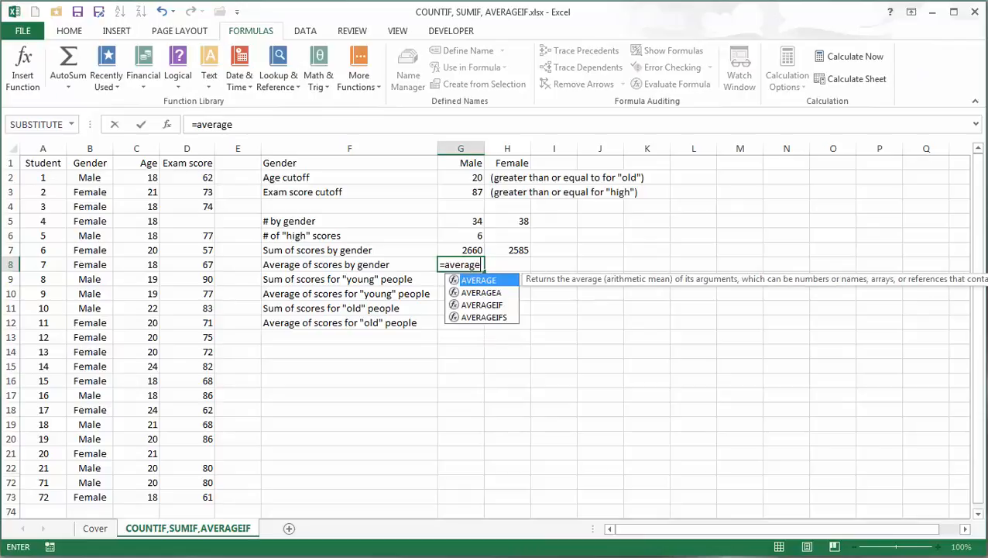
pyautogui.write('if(')
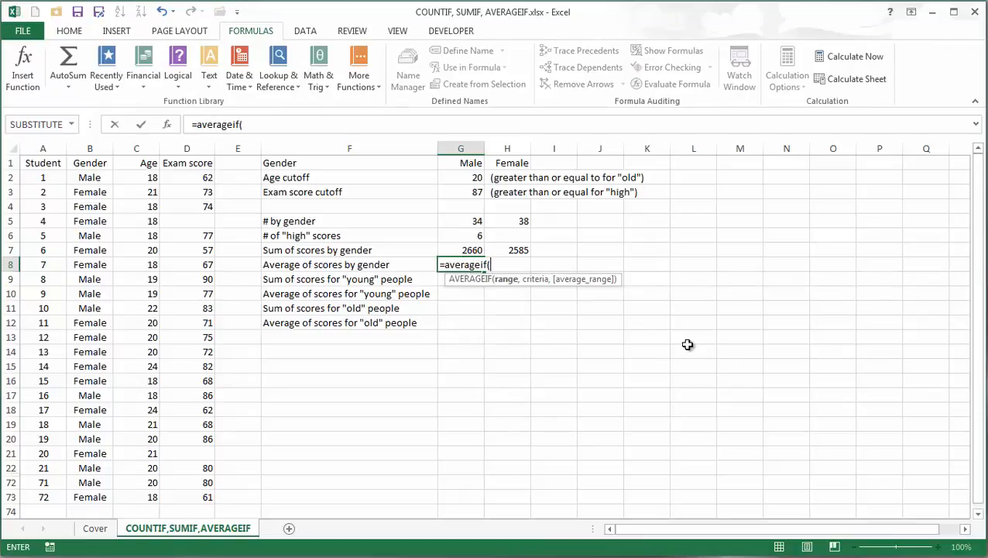
pyautogui.click(84, 177)
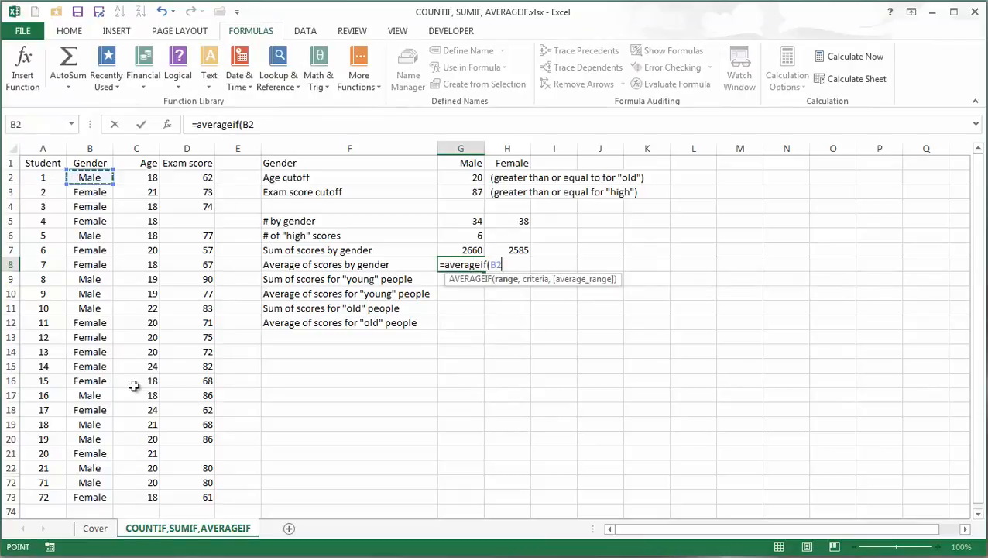
pyautogui.keyDown('shift'); pyautogui.click(87, 496); pyautogui.keyUp('shift')
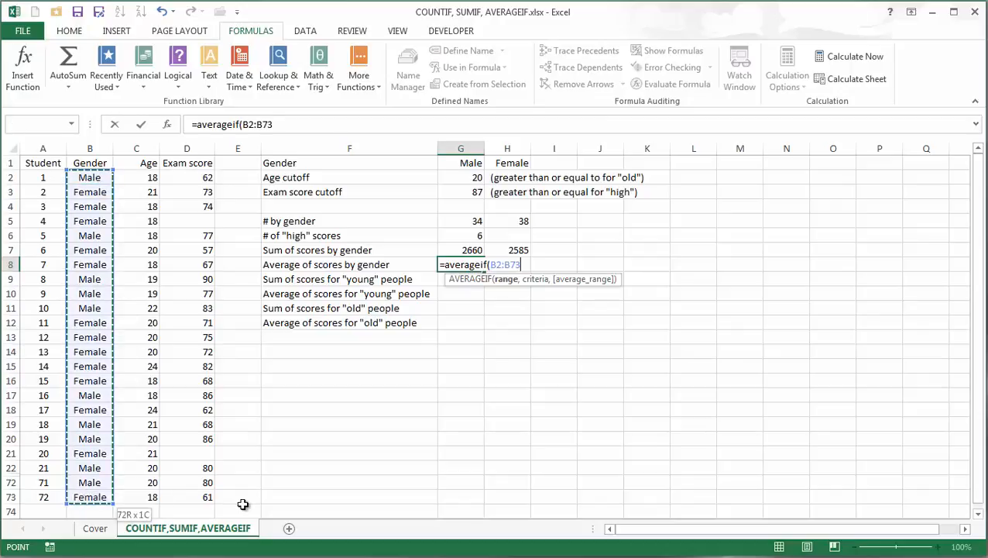
pyautogui.press('F4')
pyautogui.write(',')
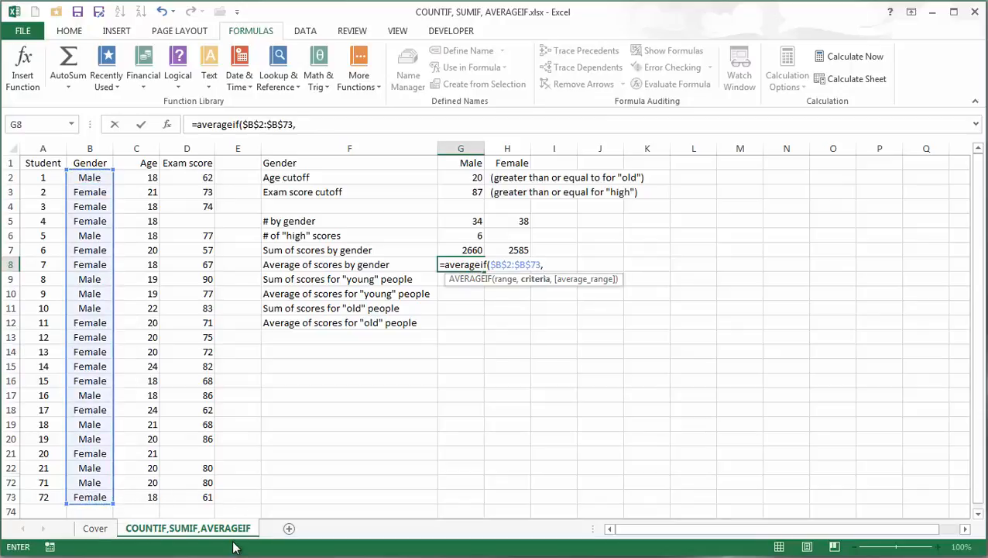
pyautogui.click(463, 162)
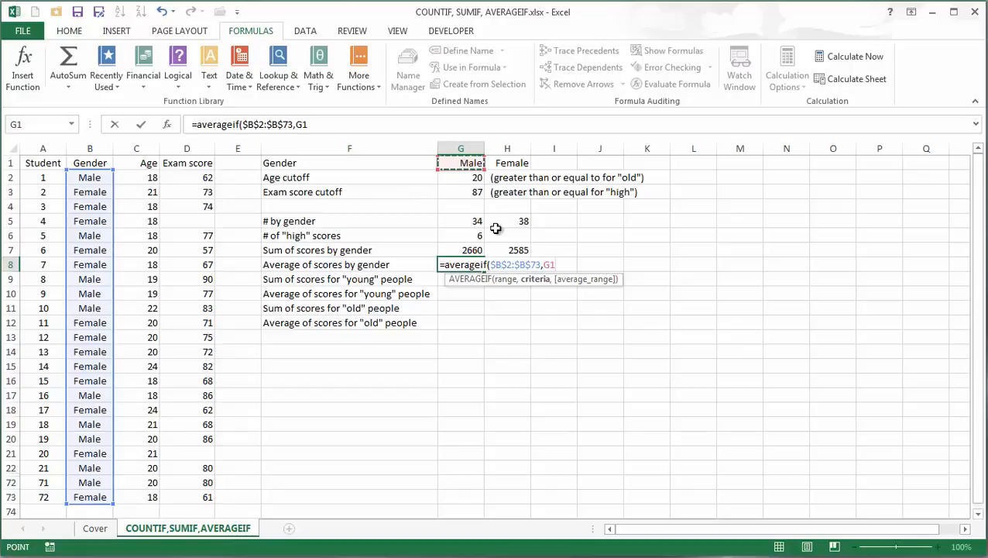
pyautogui.write(',')
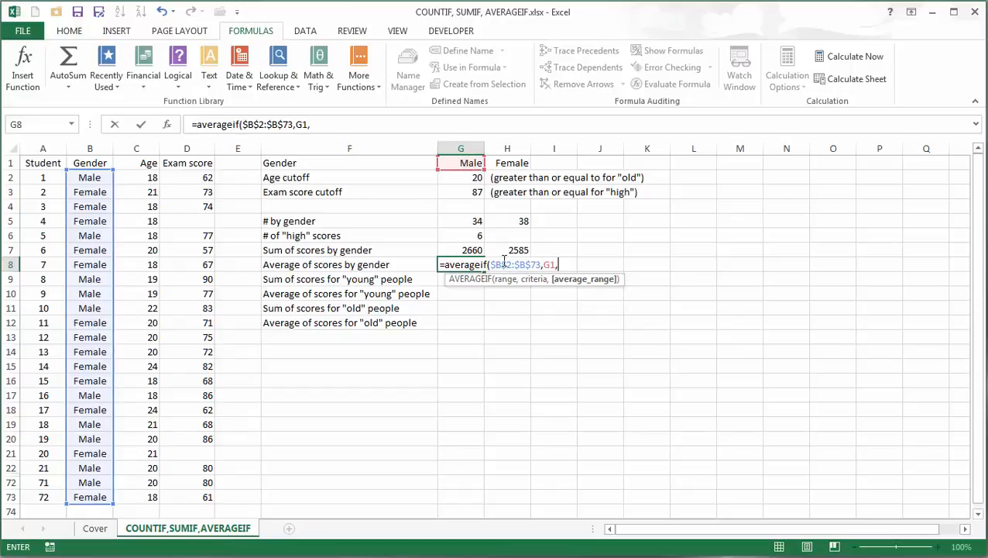
pyautogui.moveTo(203, 177); pyautogui.dragTo(197, 498)
pyautogui.press('F4')
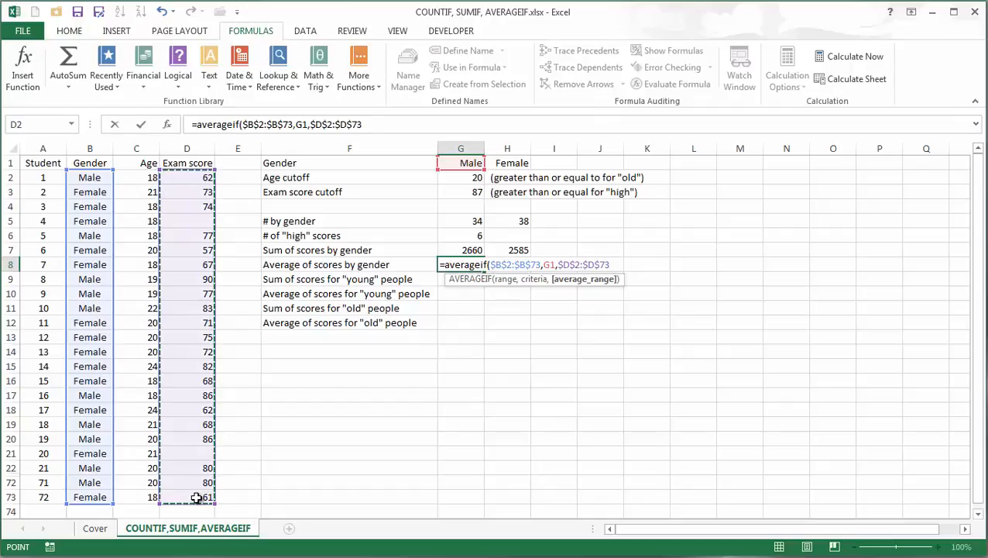
pyautogui.press('Return')
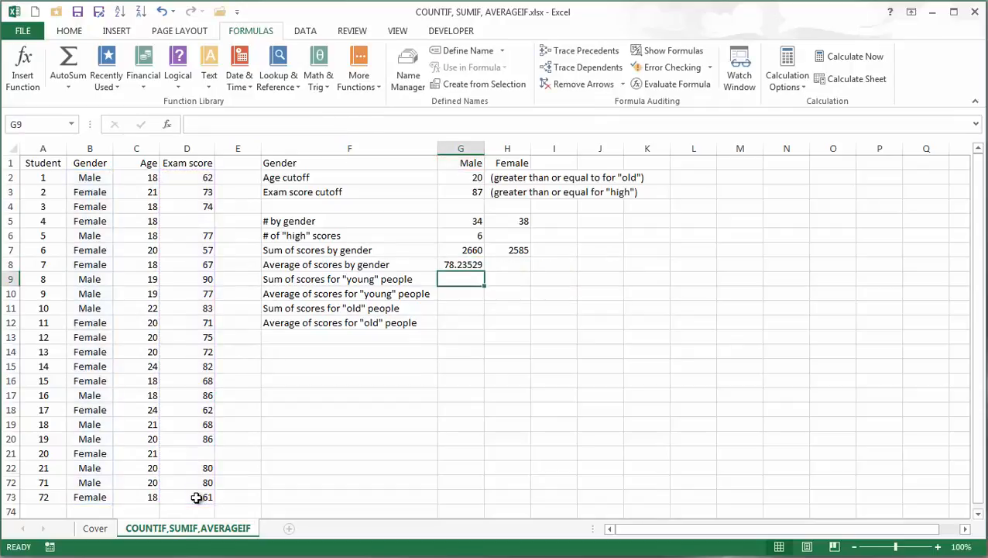
pyautogui.click(462, 266)
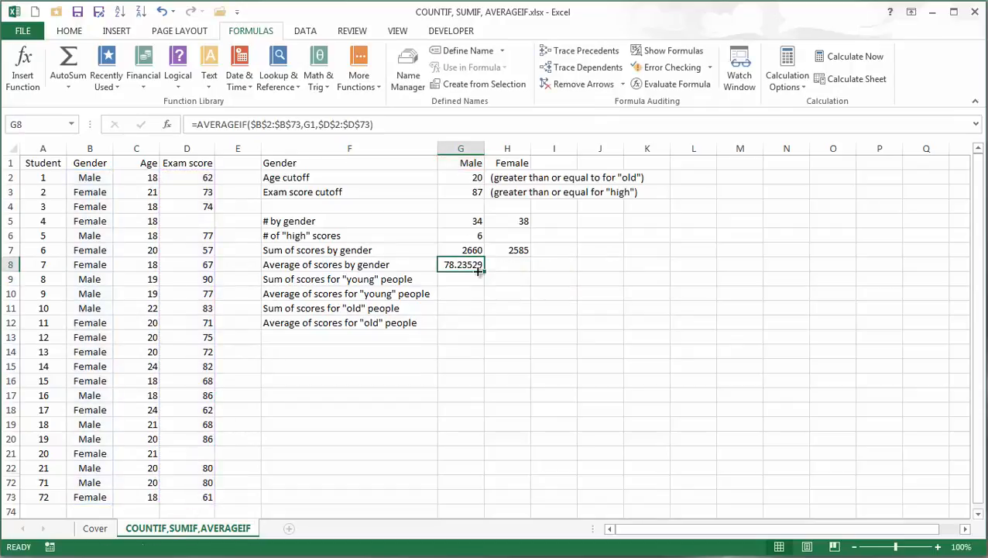
pyautogui.moveTo(525, 268); pyautogui.dragTo(527, 268)
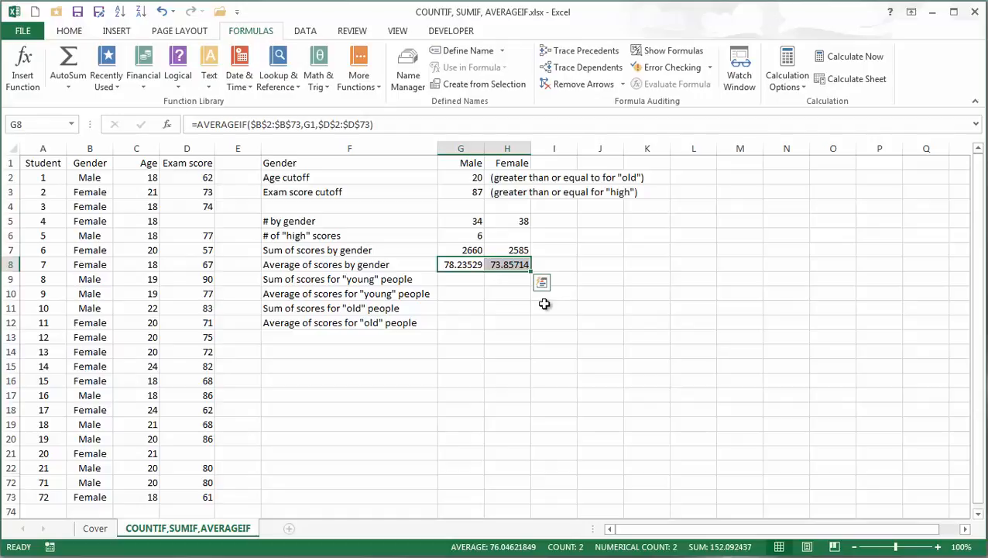
# - Sum the exam scores of the "young" people in G9 with =SUMIF(C2:C73,"<"&G2,D2:D73)
pyautogui.click(463, 280)
pyautogui.write('=')
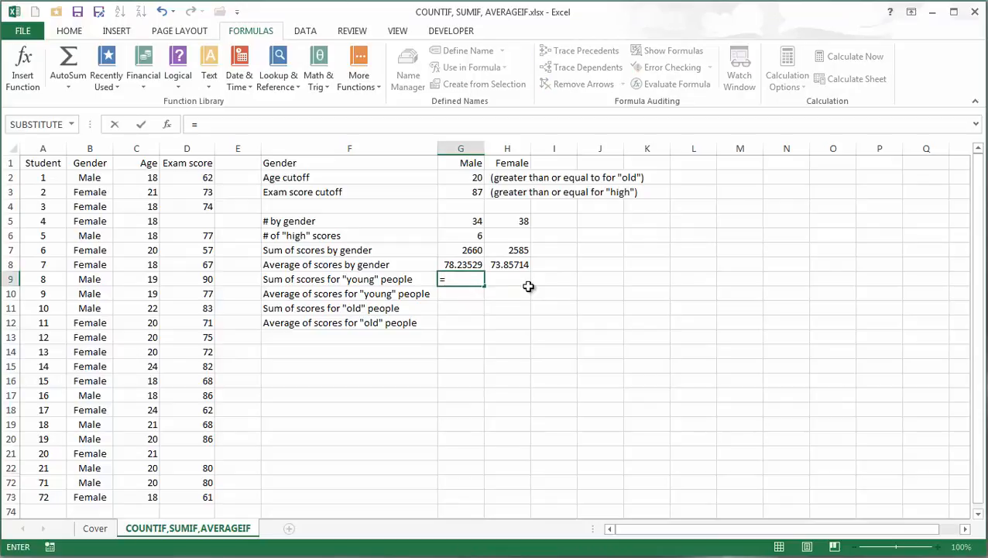
pyautogui.write('sumif')
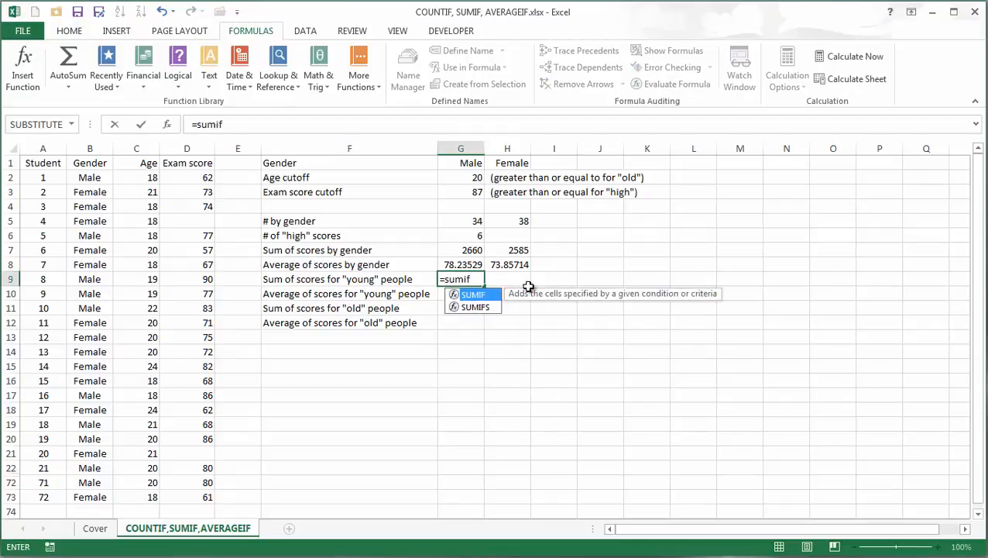
pyautogui.write('(')
pyautogui.click(144, 179)
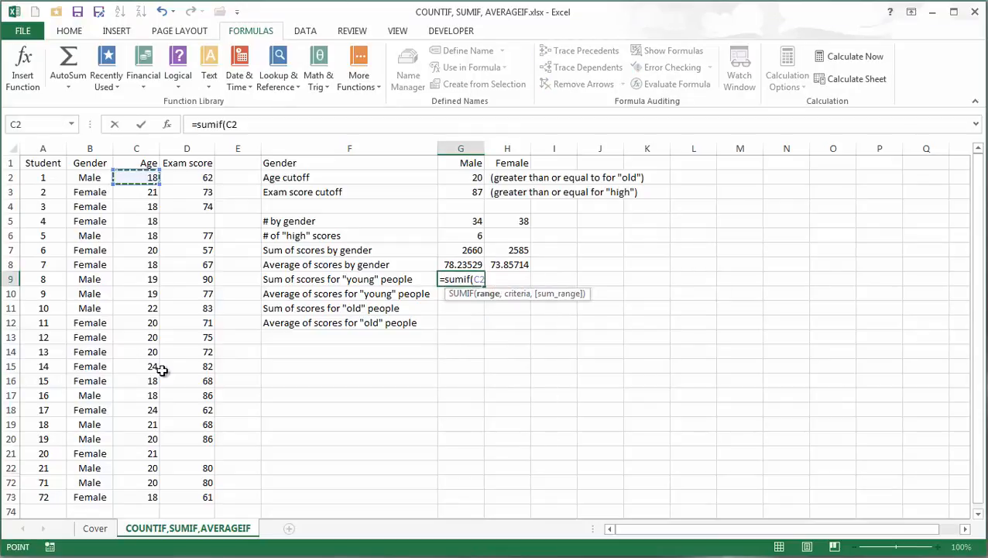
pyautogui.keyDown('shift'); pyautogui.click(139, 493); pyautogui.keyUp('shift')
pyautogui.write(',')
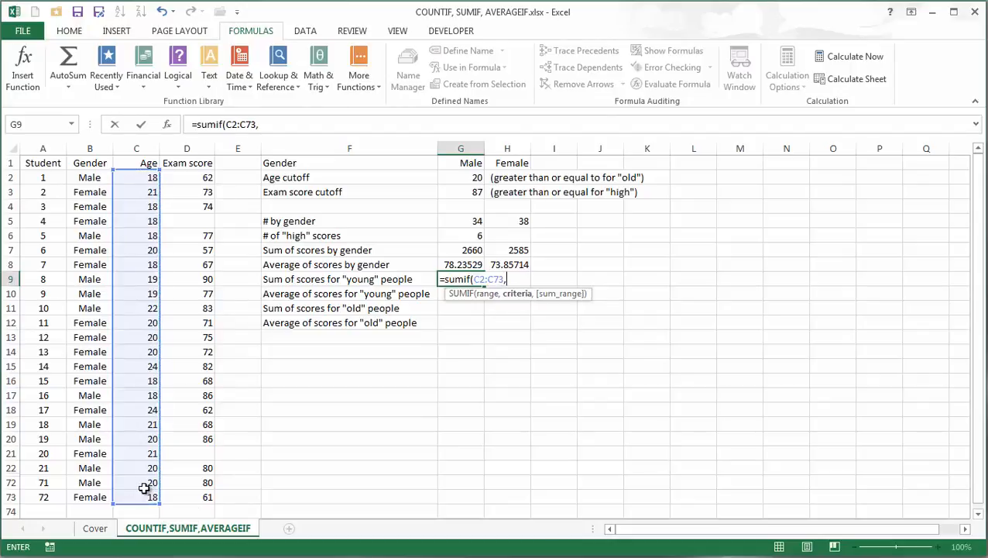
pyautogui.write('"<"&')
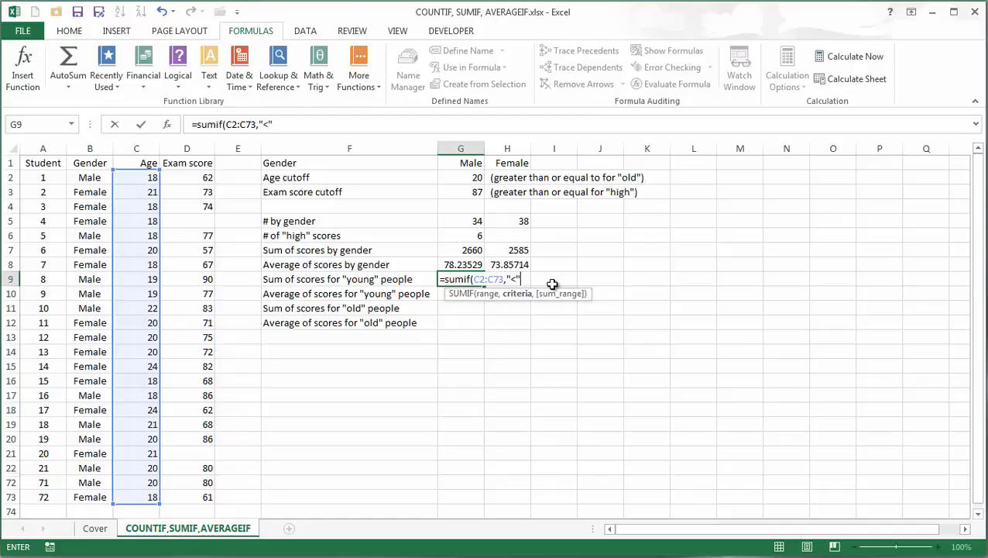
pyautogui.click(471, 177)
pyautogui.write(')')
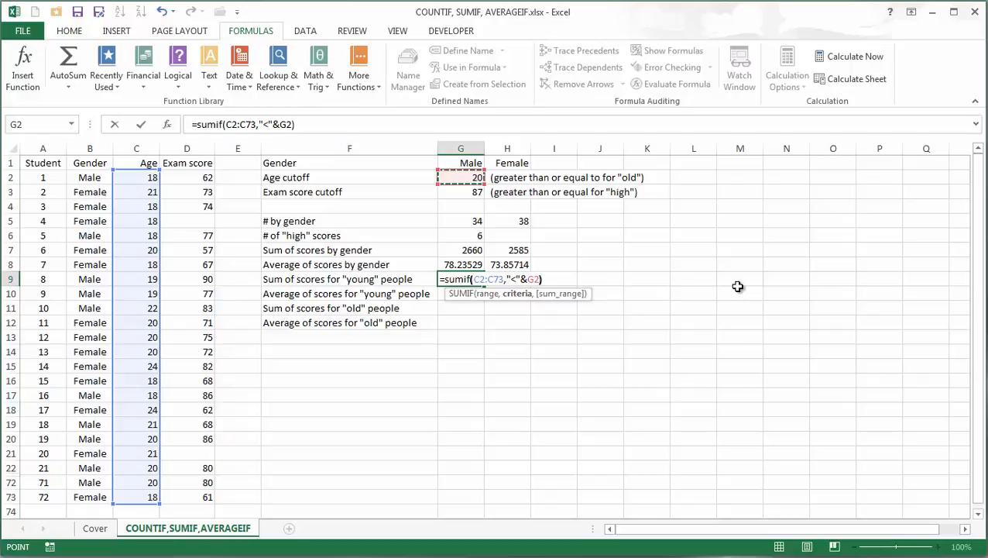
pyautogui.press('BackSpace')
pyautogui.write(',')
pyautogui.click(195, 177)
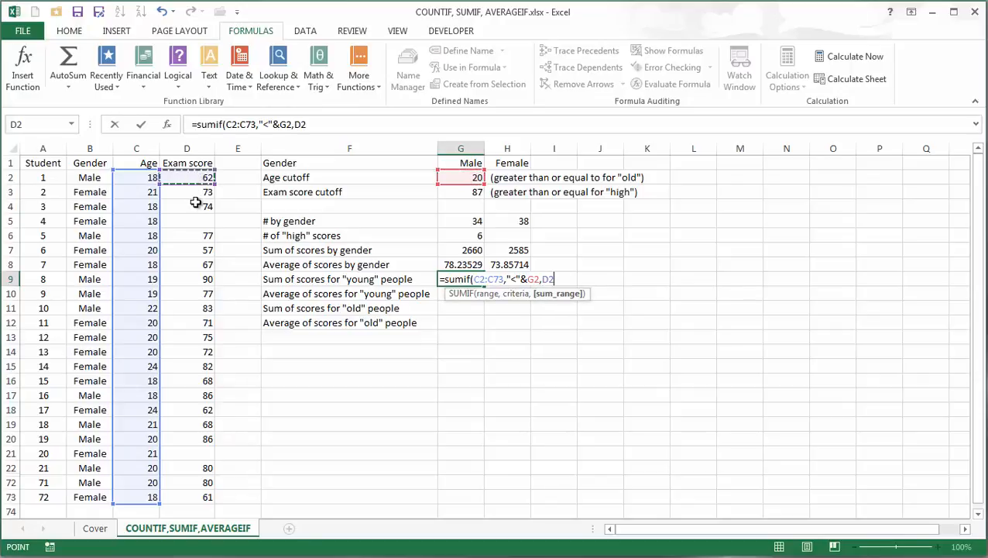
pyautogui.keyDown('shift'); pyautogui.click(196, 496); pyautogui.keyUp('shift')
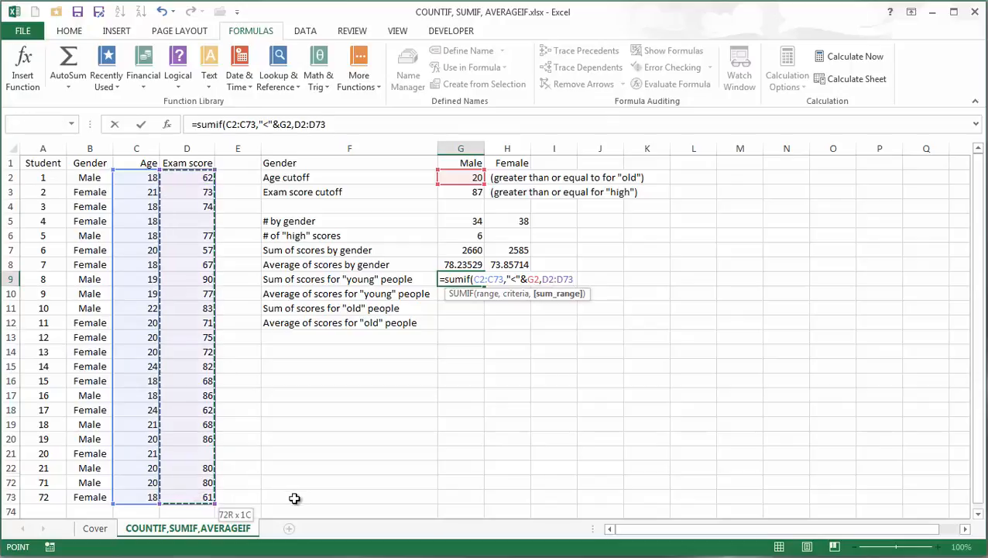
pyautogui.write(')')
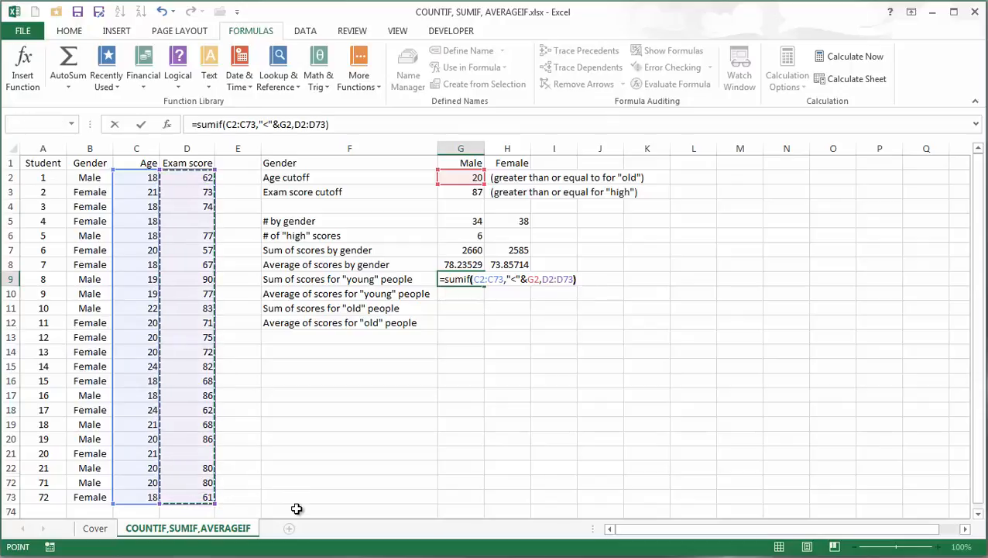
pyautogui.press('Return')
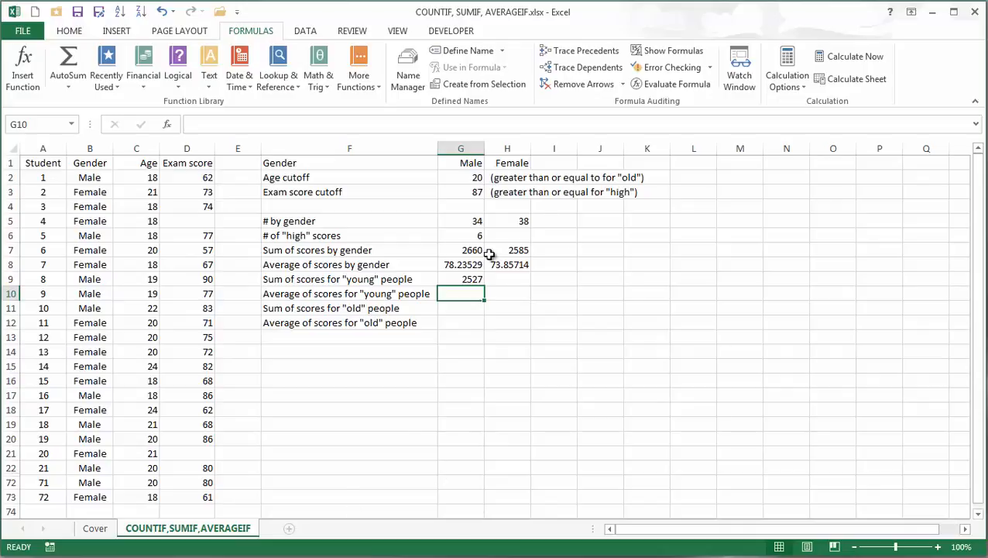
# - Copy the G9 formula text into G10 and change its function to AVERAGEIF, giving =AVERAGEIF(C2:C73,"<"&G2,D2:D73)
pyautogui.click(469, 278)
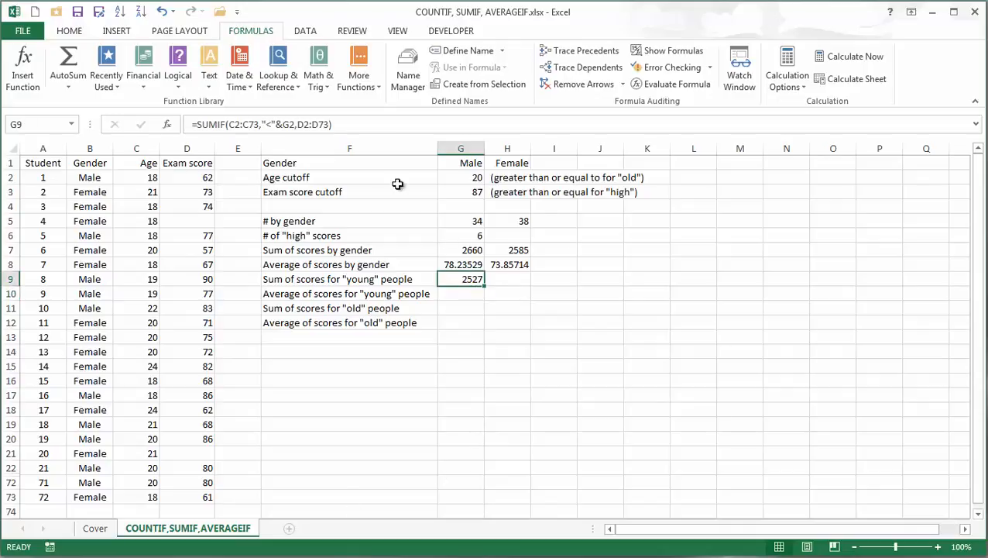
pyautogui.click(343, 122)
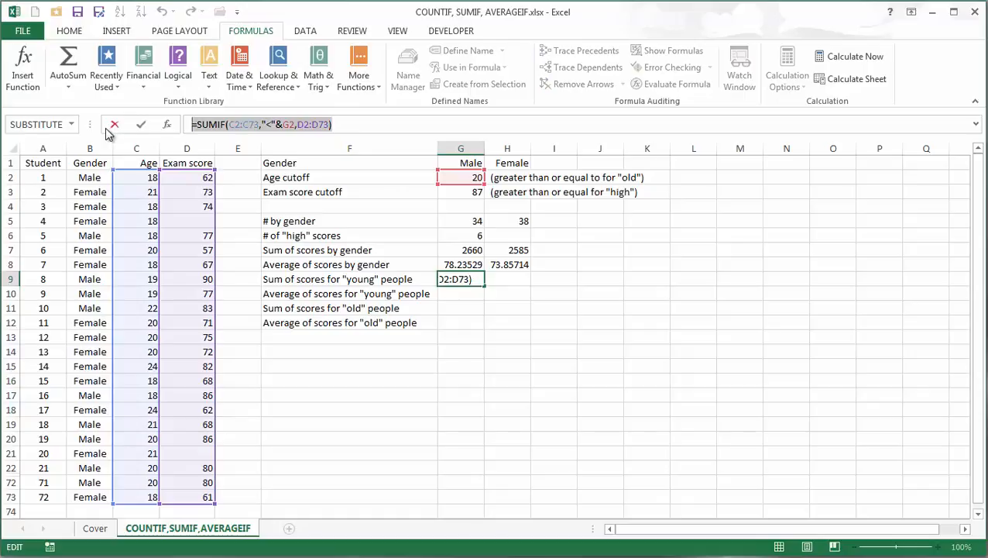
pyautogui.click(106, 132)
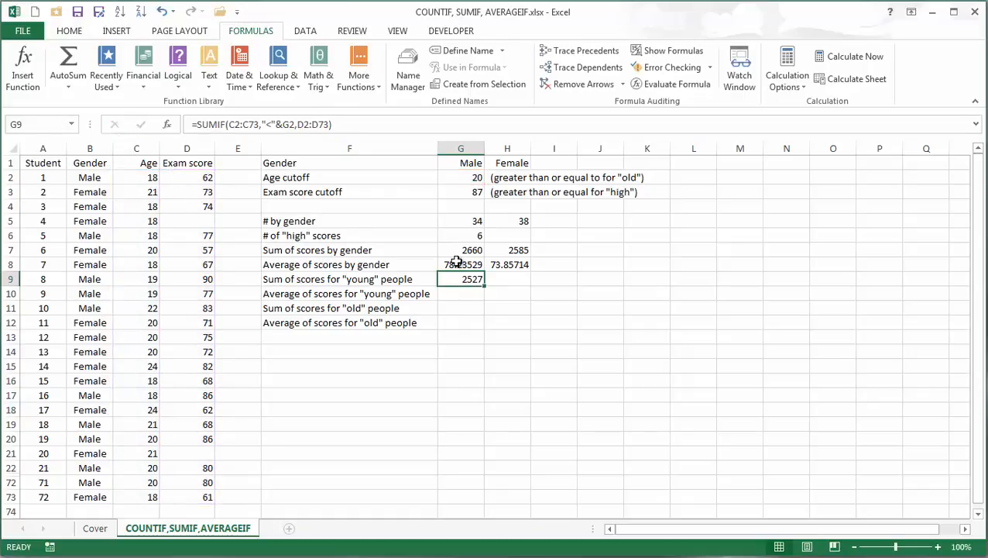
pyautogui.click(470, 294)
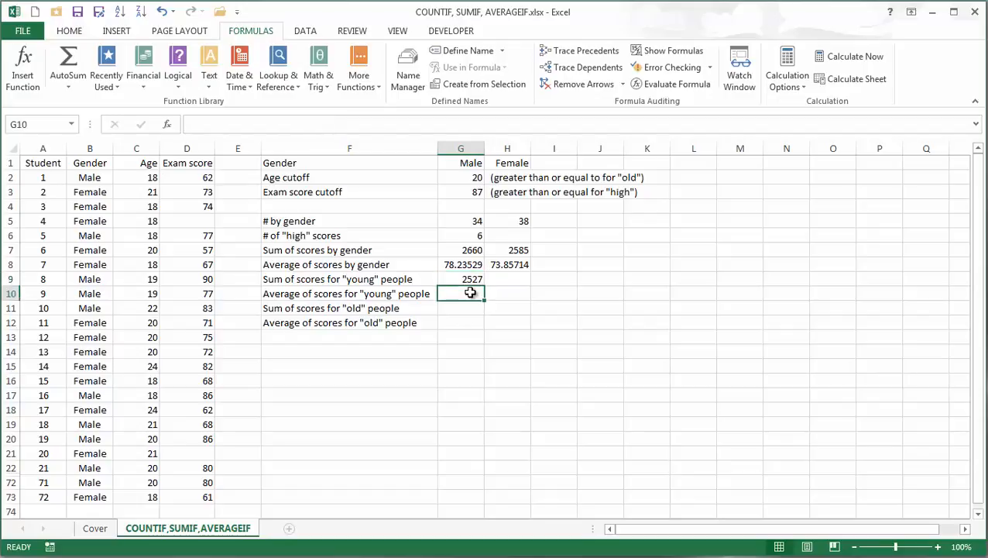
pyautogui.click(240, 130)
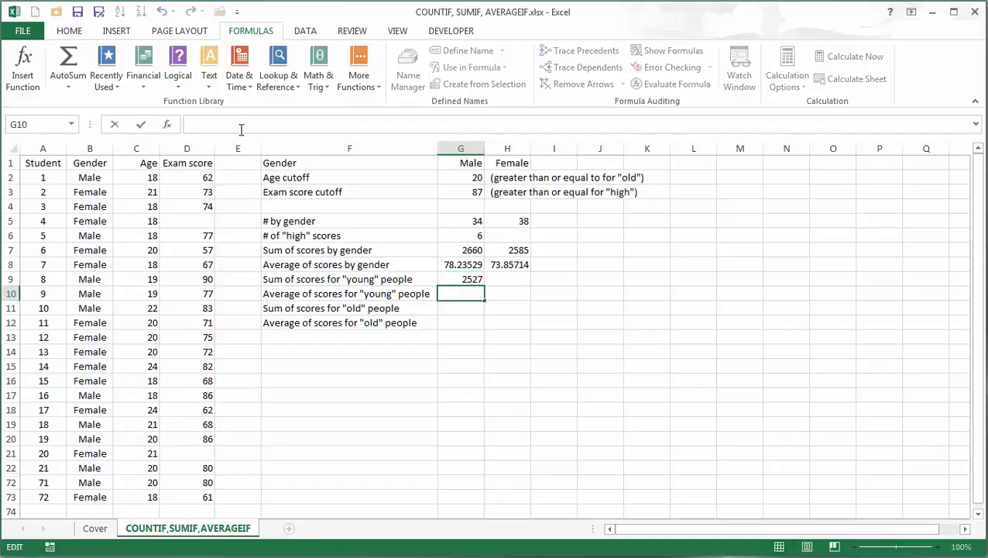
pyautogui.hotkey('ctrl', 'v')
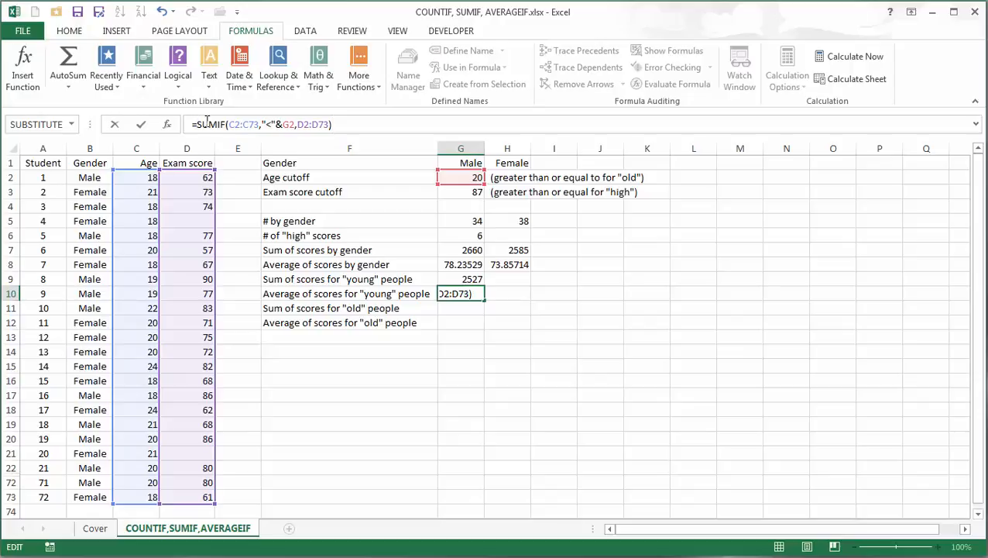
pyautogui.moveTo(196, 124); pyautogui.dragTo(218, 124)
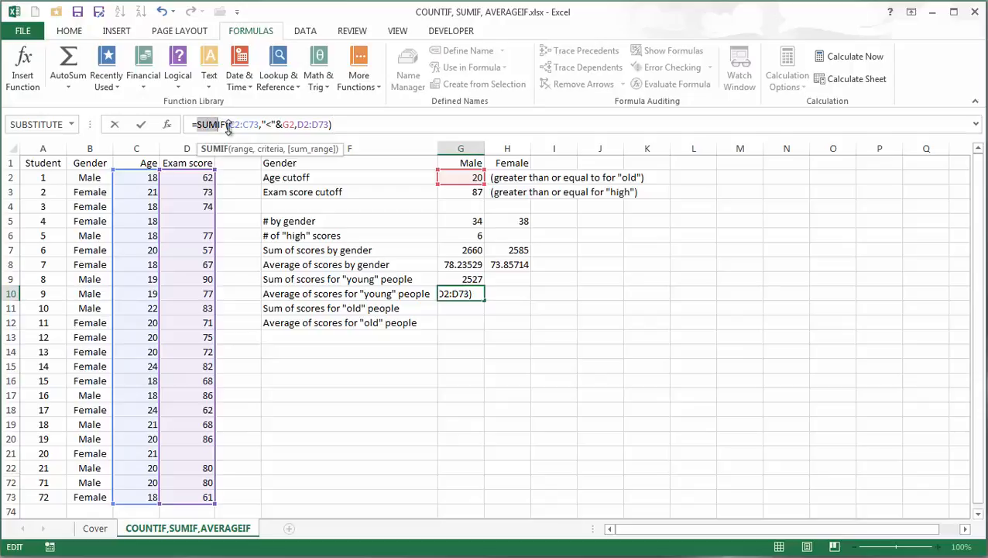
pyautogui.write('average')
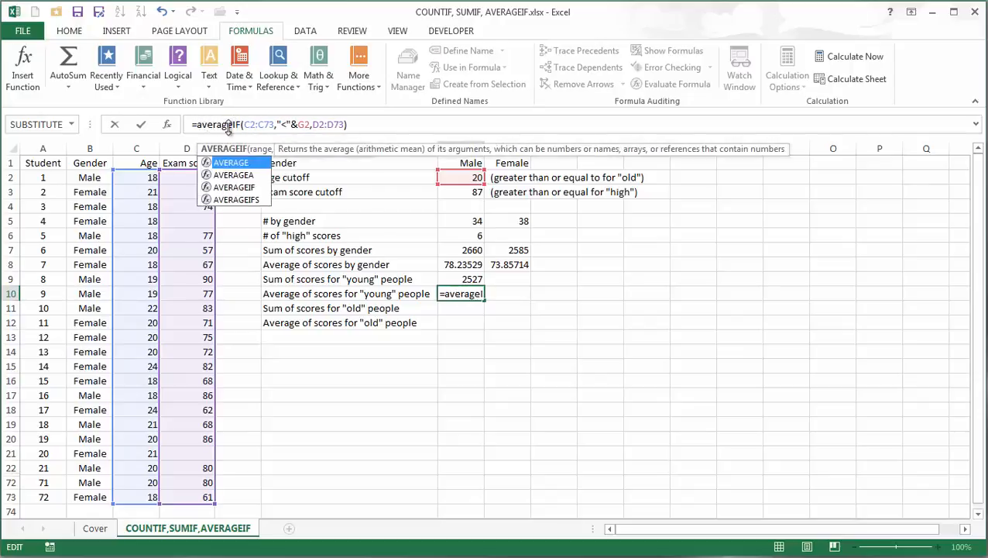
pyautogui.press('Return')
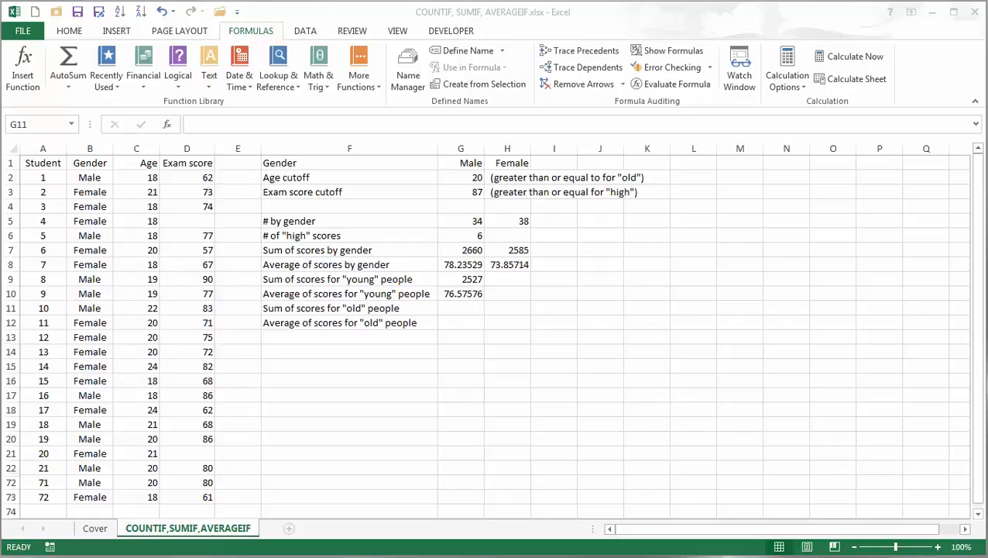
# - Copy the G9 formula text into G11 and change its comparison operator to ">=", giving =SUMIF(C2:C73,">="&G2,D2:D73)
pyautogui.click(470, 278)
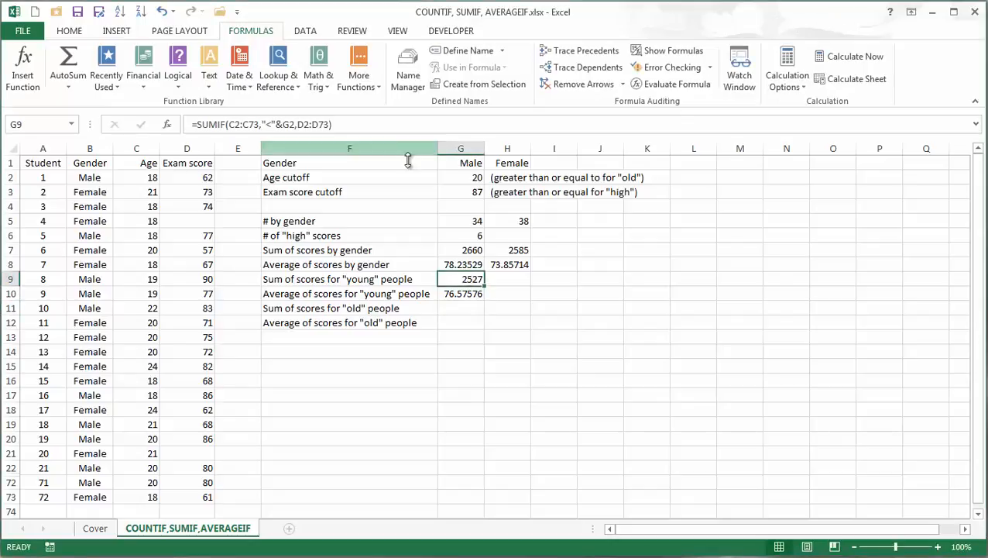
pyautogui.moveTo(371, 125); pyautogui.dragTo(192, 125)
pyautogui.hotkey('ctrl', 'c')
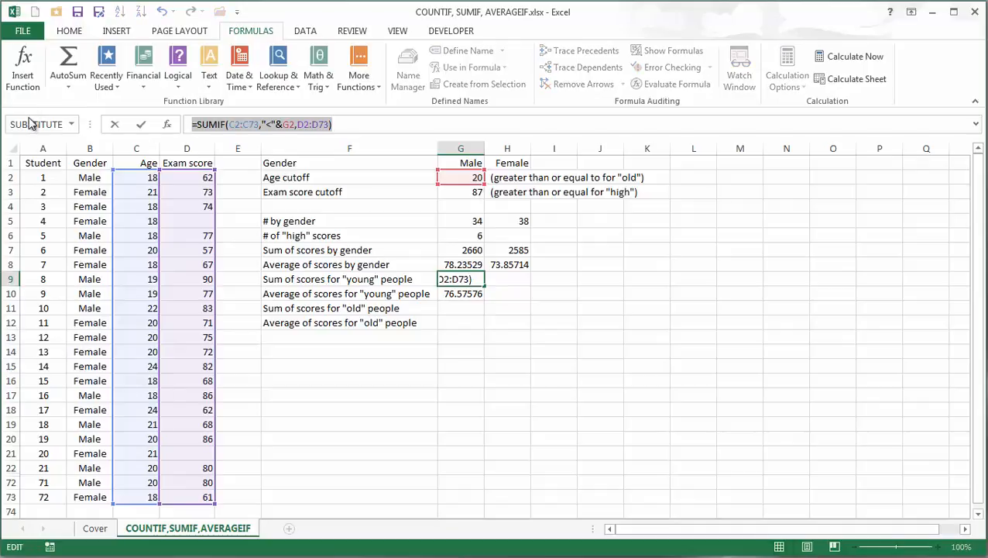
pyautogui.press('Escape')
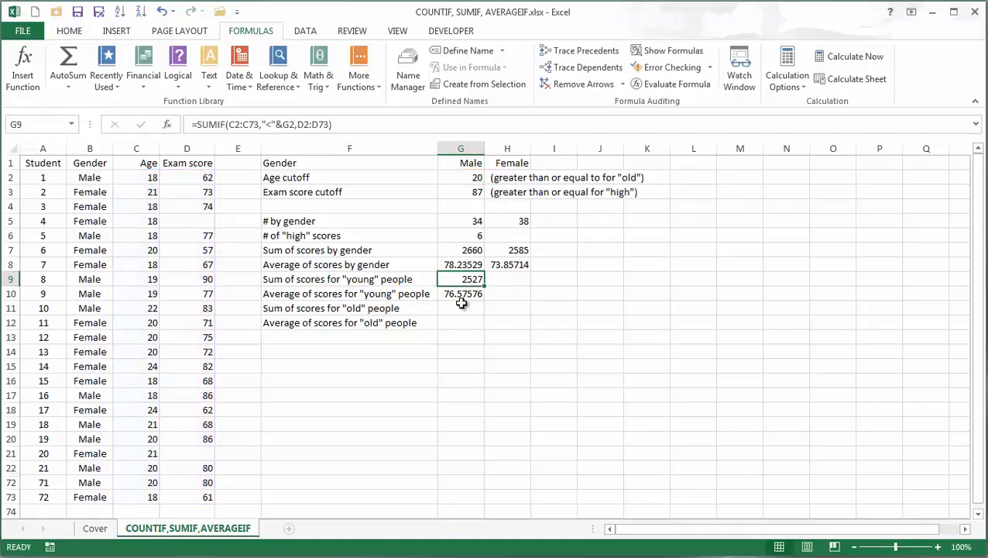
pyautogui.click(462, 308)
pyautogui.click(198, 124)
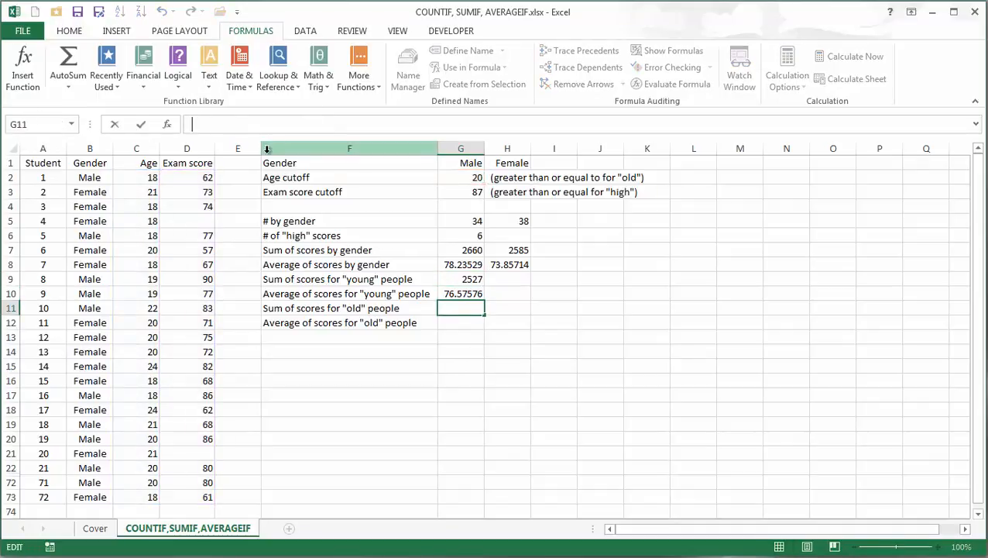
pyautogui.hotkey('ctrl', 'v')
pyautogui.doubleClick(270, 124)
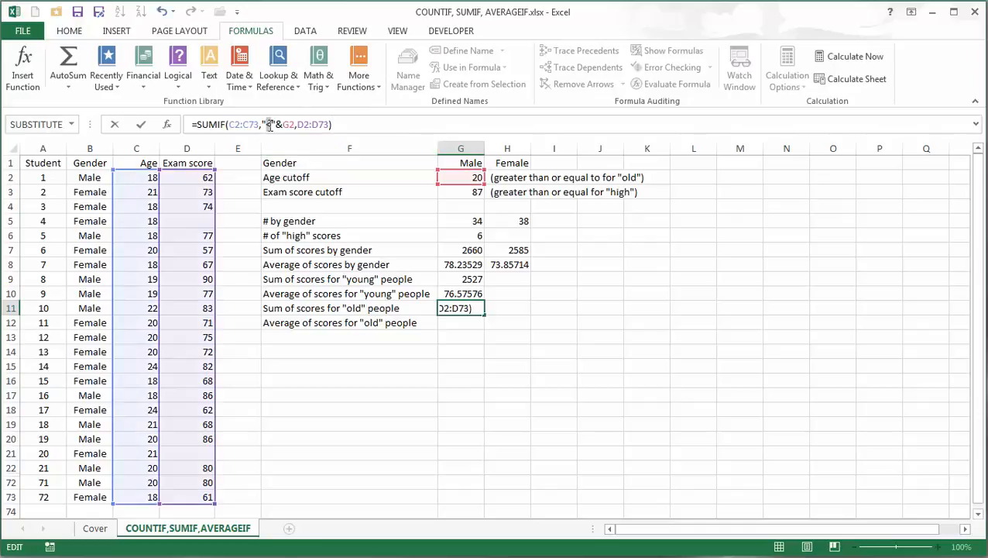
pyautogui.write('>=')
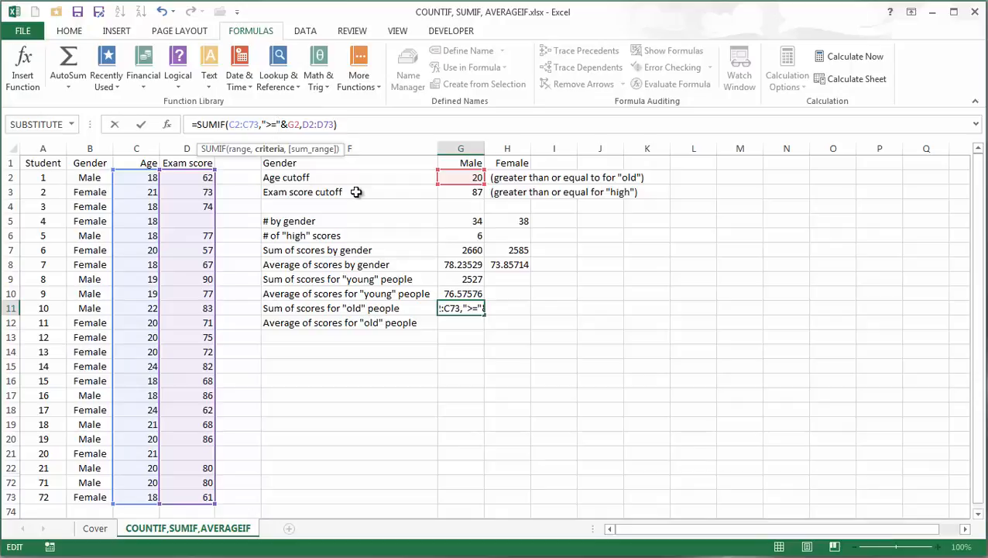
pyautogui.hotkey('ctrl', 'Return')
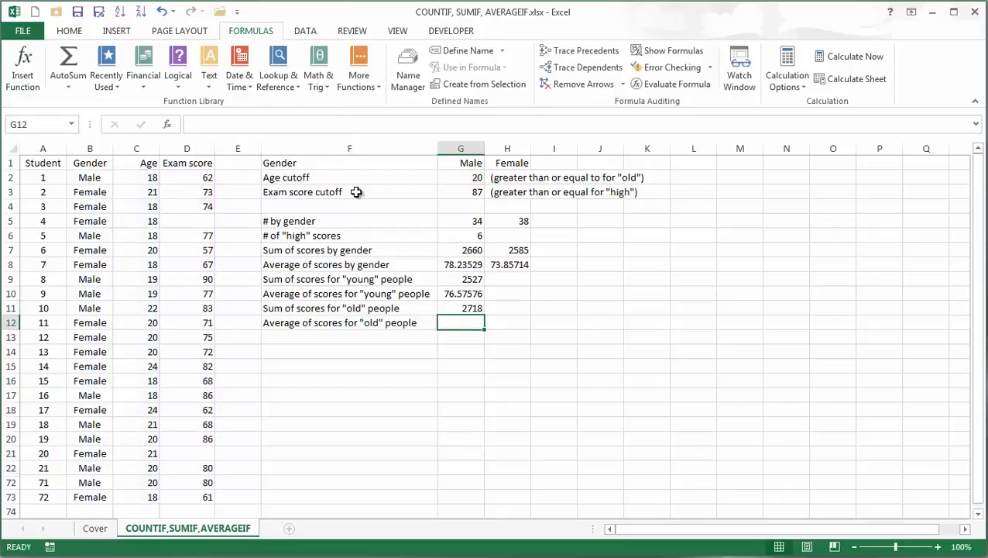
# - Copy the G11 formula text into G12 and change its function to AVERAGEIF, giving =AVERAGEIF(C2:C73,">="&G2,D2:D73)
pyautogui.click(476, 311)
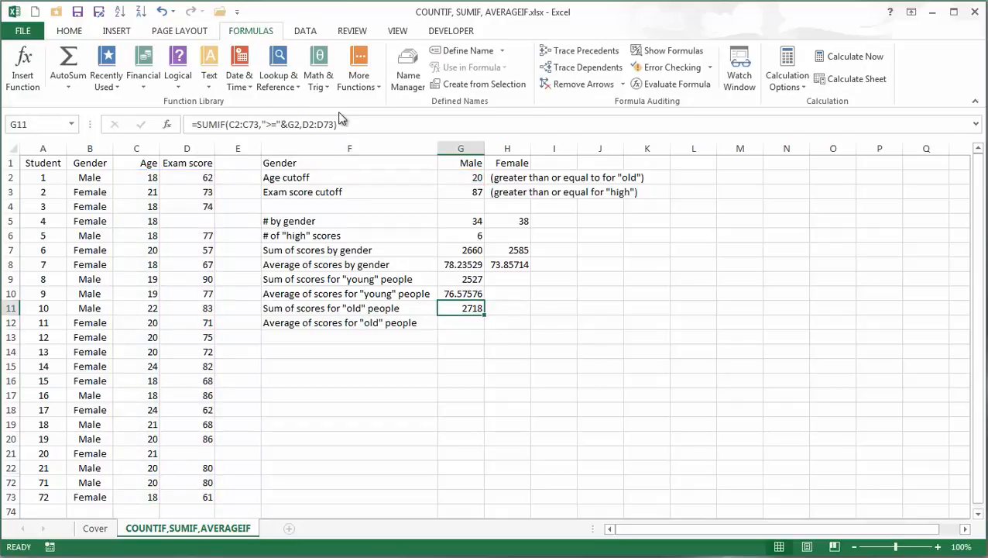
pyautogui.moveTo(341, 124); pyautogui.dragTo(126, 102)
pyautogui.hotkey('ctrl', 'c')
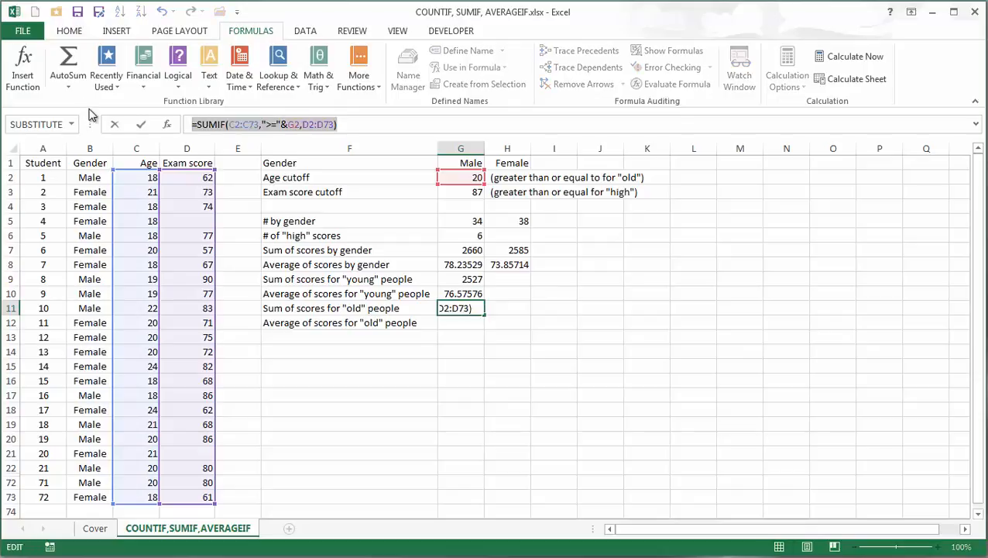
pyautogui.press('Escape')
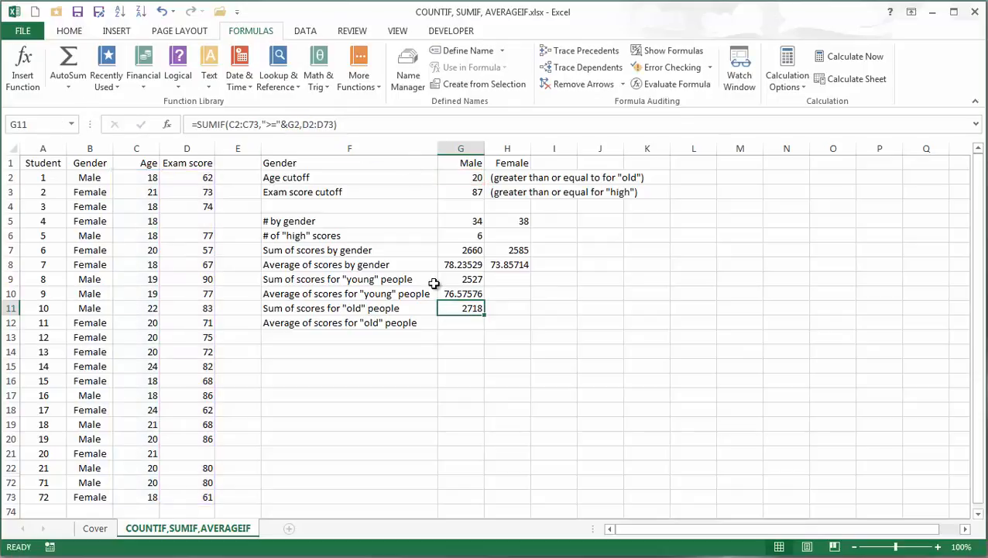
pyautogui.click(449, 322)
pyautogui.hotkey('ctrl', 'v')
pyautogui.moveTo(197, 124); pyautogui.dragTo(215, 124)
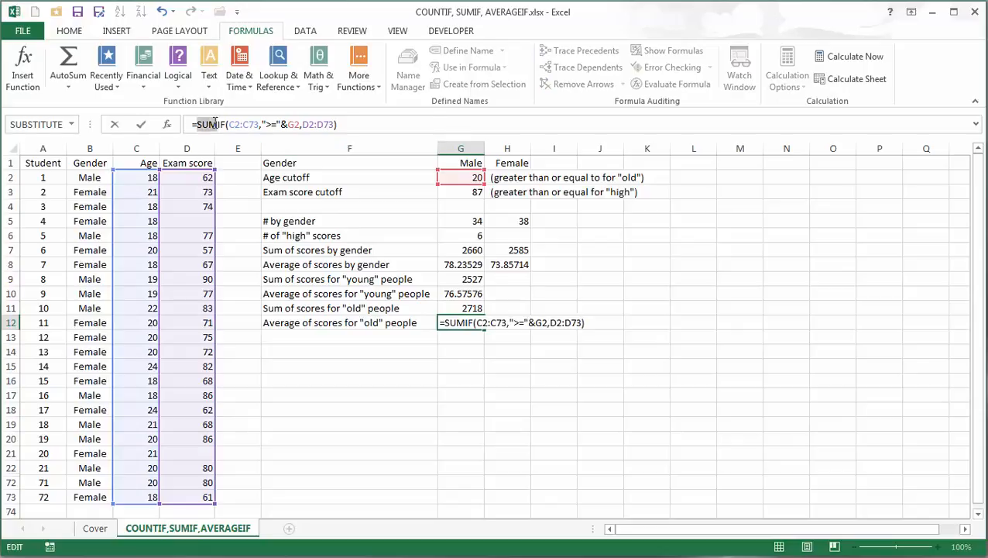
pyautogui.write('average')
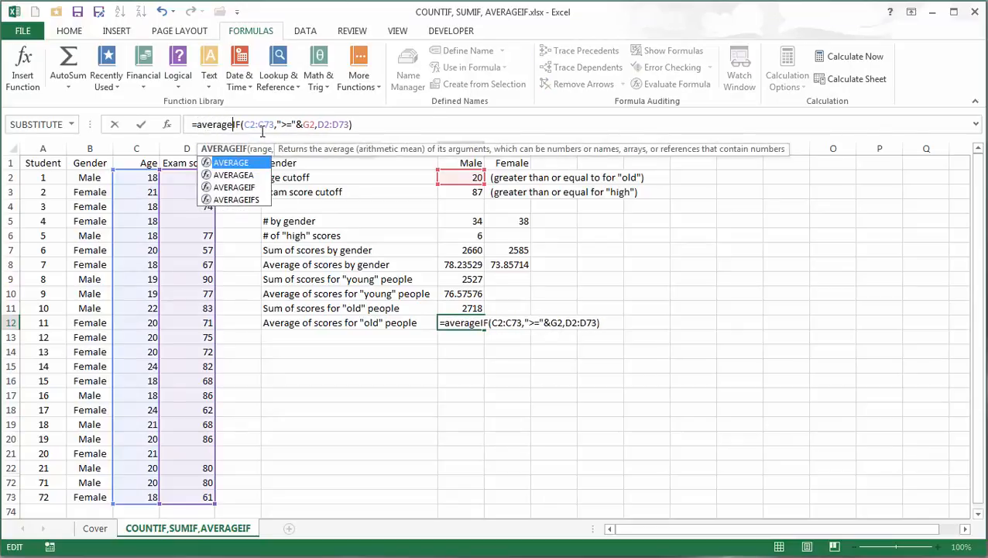
pyautogui.press('Return')
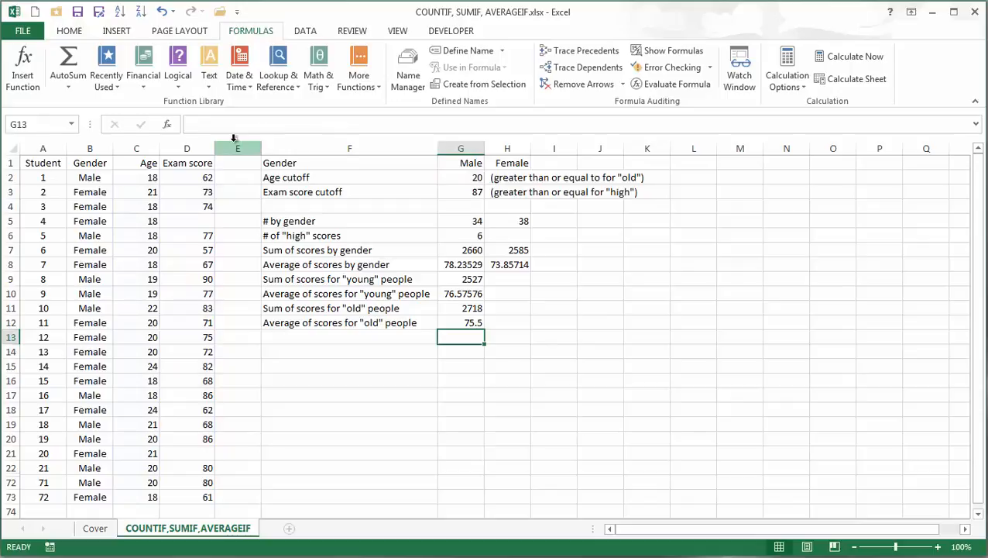